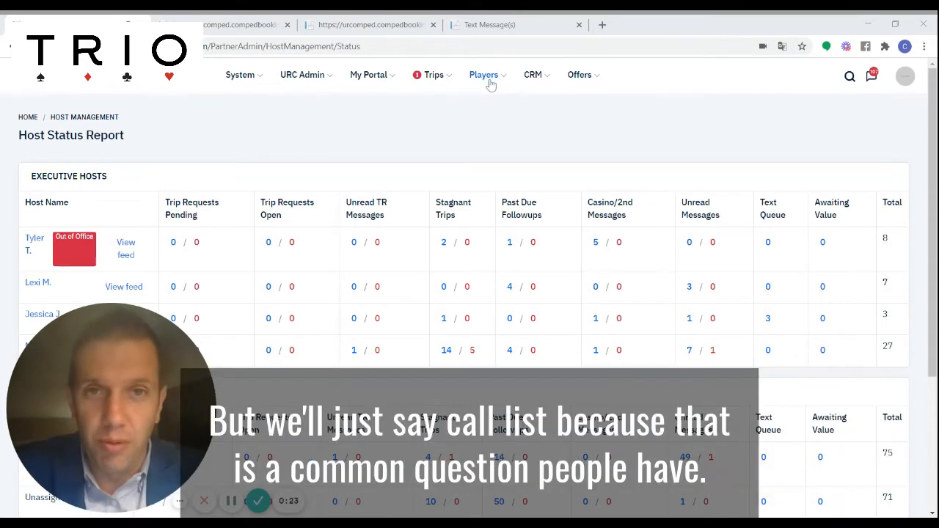
# Open the form for creating a simple player group
pyautogui.click(543, 84)
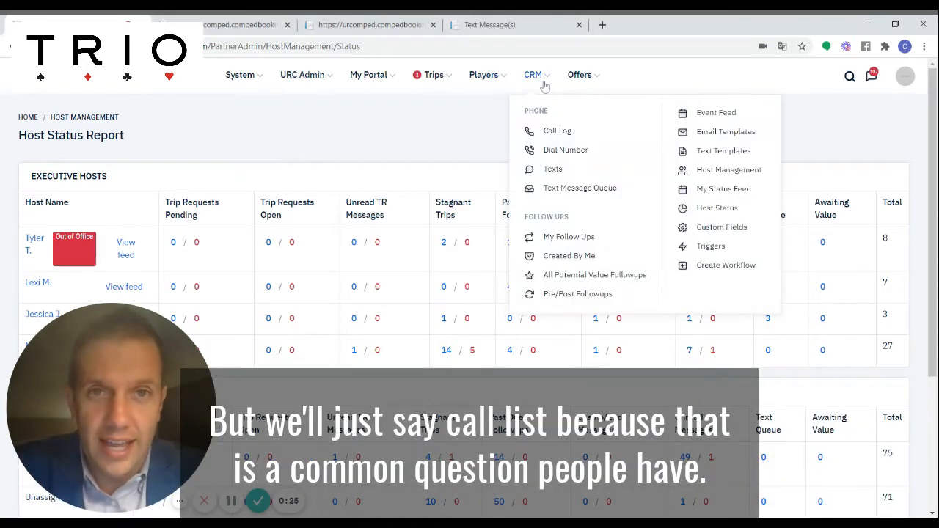
pyautogui.click(504, 82)
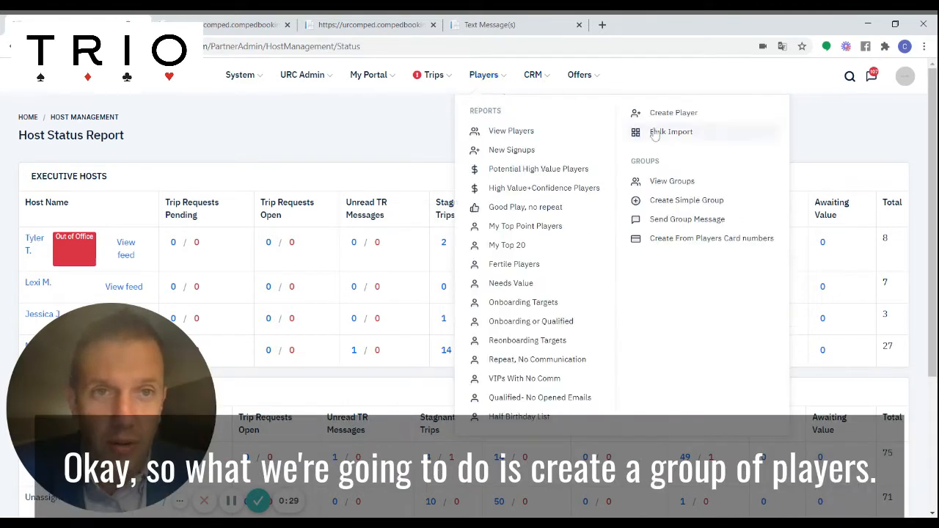
pyautogui.click(650, 204)
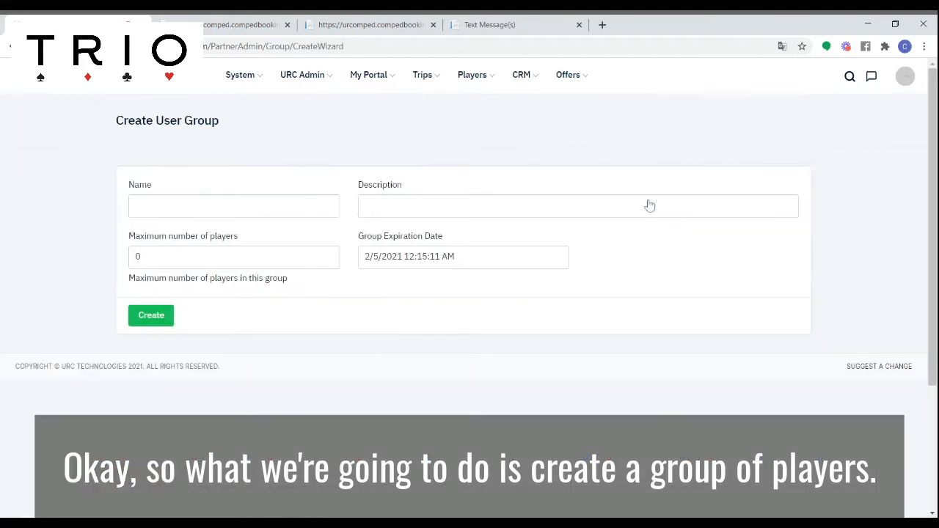
# Create the user group "Fill the weekend!" with the description "Fill it!" and a maximum of 150 players
pyautogui.click(239, 206)
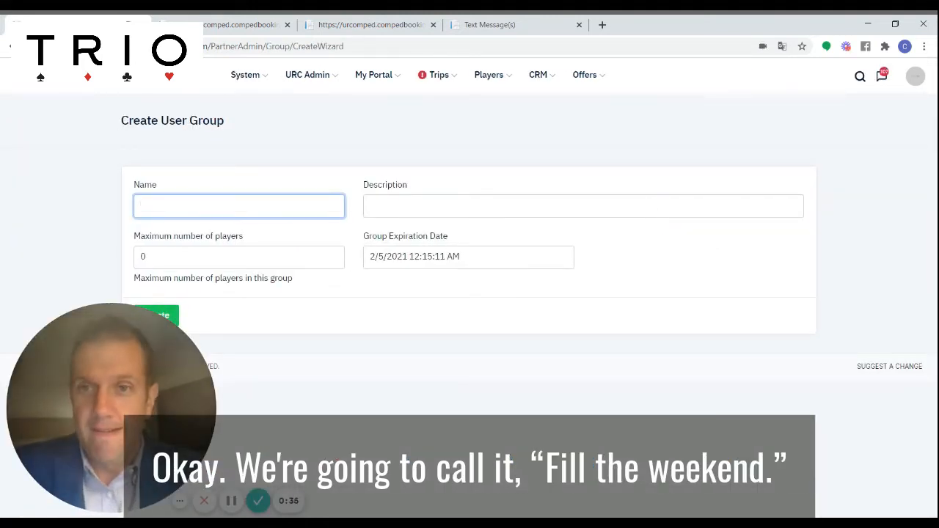
pyautogui.write('Fill the weekend!')
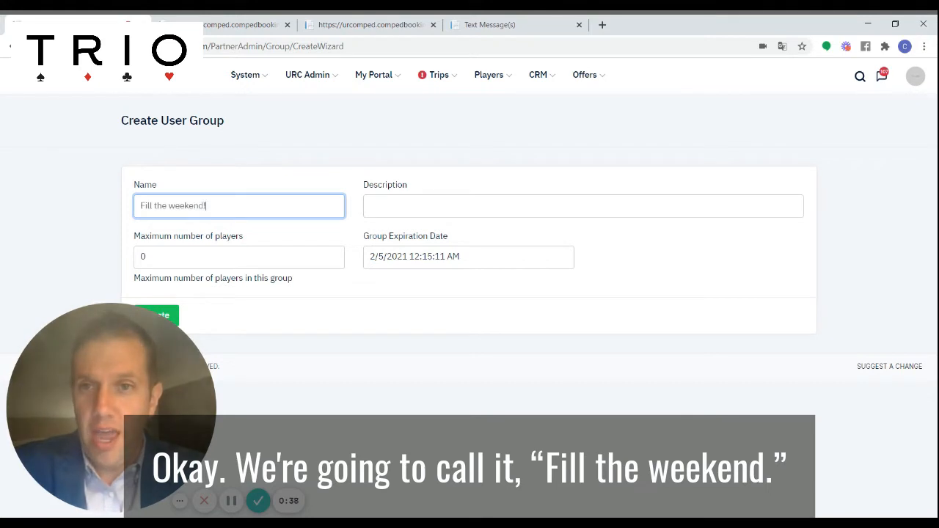
pyautogui.press('Tab')
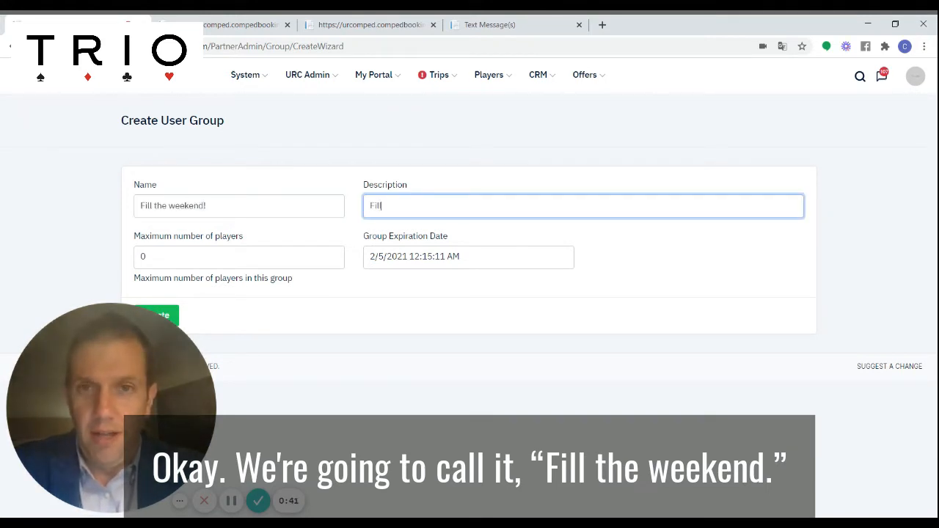
pyautogui.write('Fill it!')
pyautogui.press('Tab')
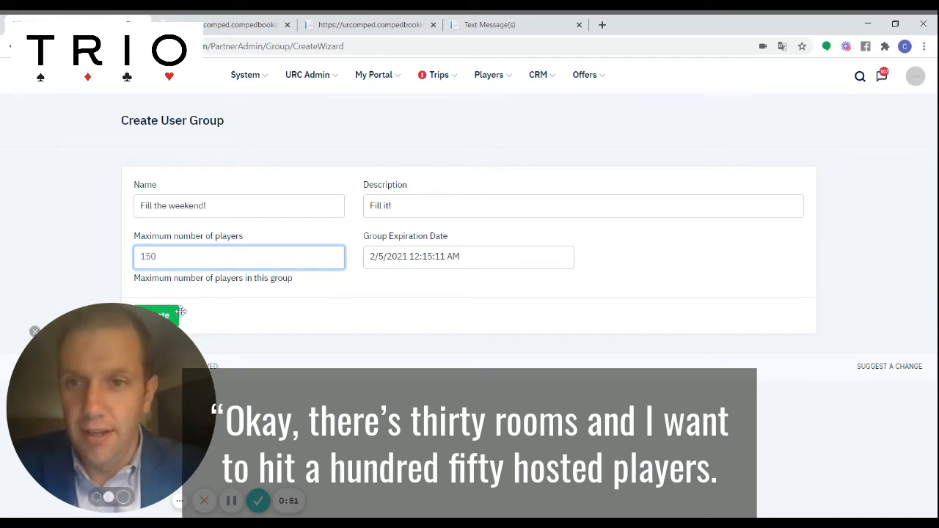
pyautogui.moveTo(170, 312); pyautogui.dragTo(523, 307)
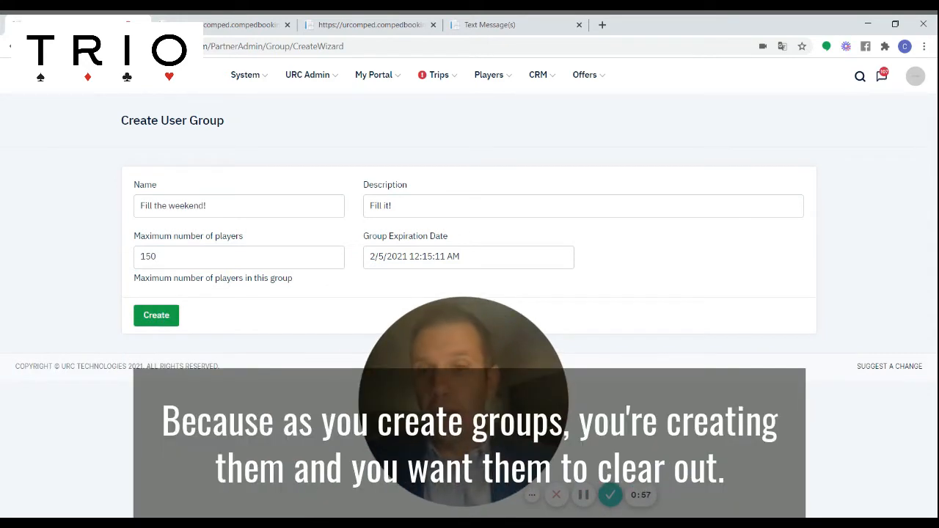
pyautogui.click(158, 318)
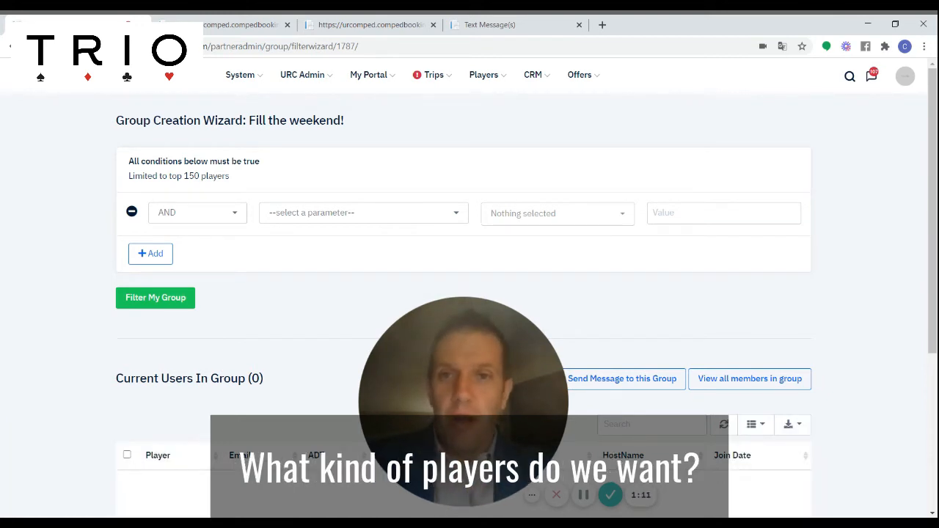
# Set the first filter condition to ADT greater than 500
pyautogui.click(336, 212)
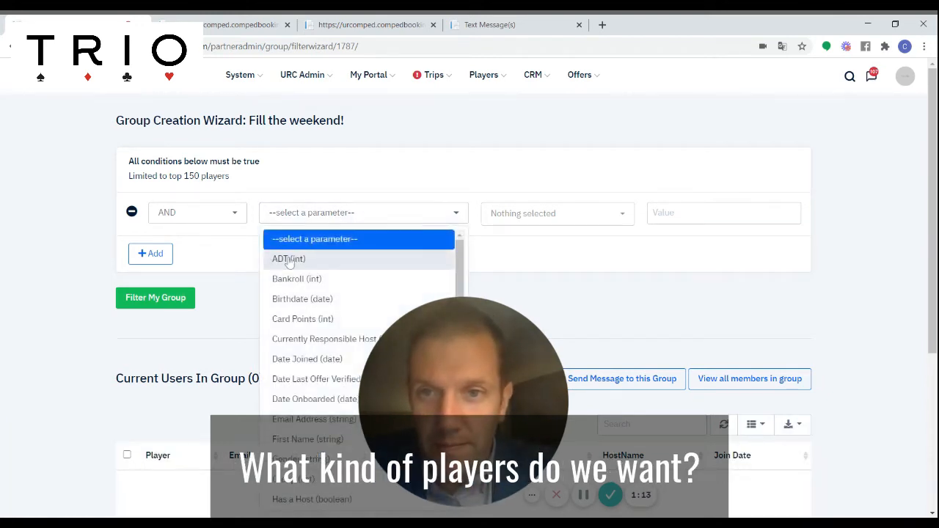
pyautogui.click(288, 260)
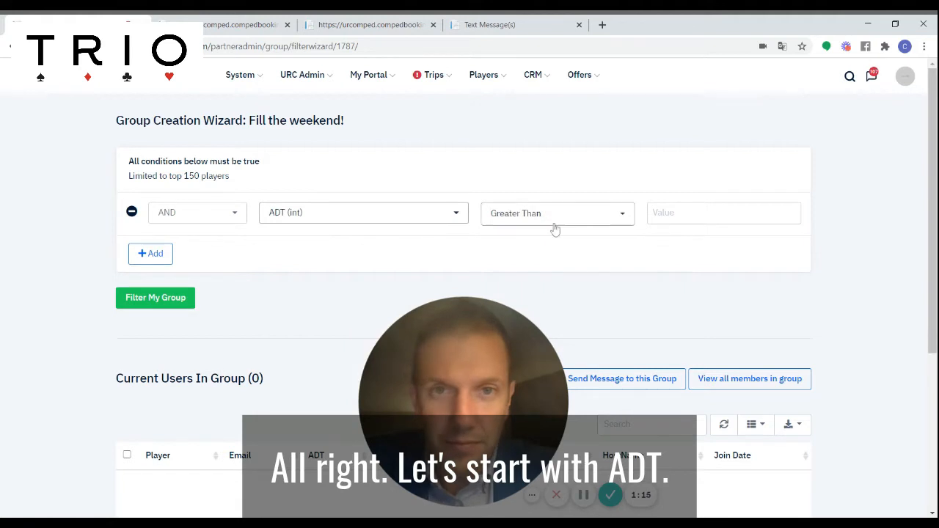
pyautogui.click(680, 212)
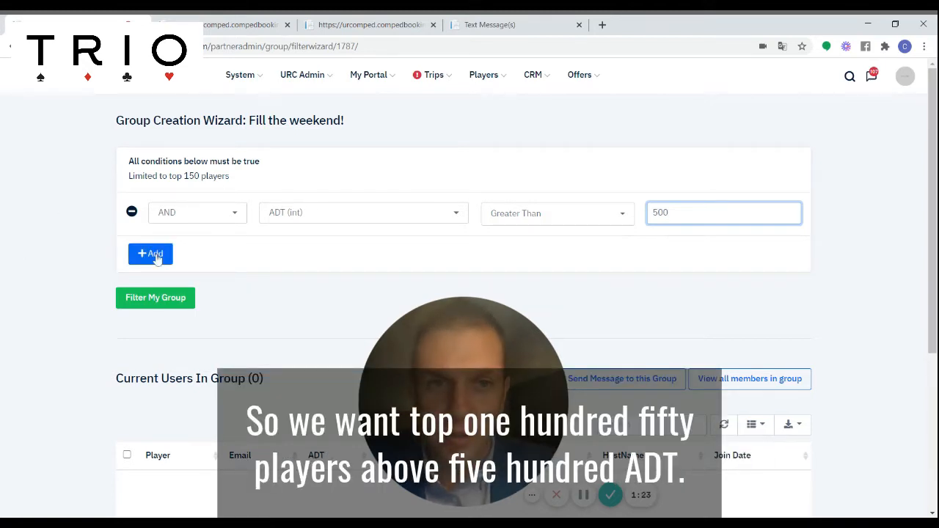
# Add a second AND condition that filters by Zipcode (Distance From)
pyautogui.click(155, 256)
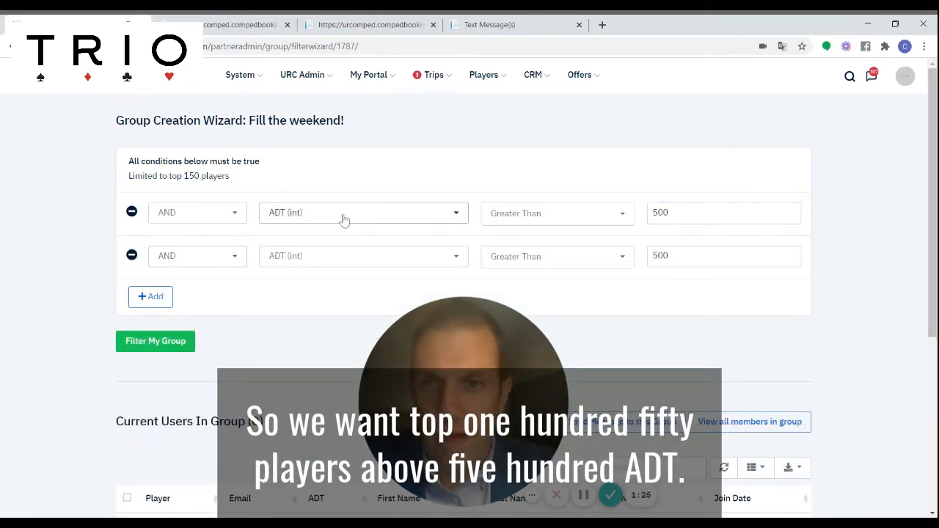
pyautogui.click(319, 265)
pyautogui.scroll(-5, 298, 319)
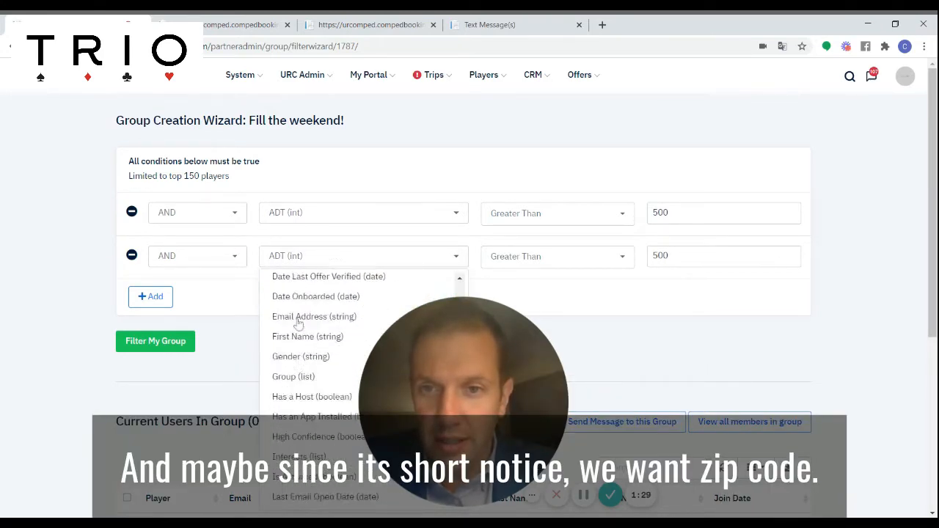
pyautogui.scroll(-10, 298, 323)
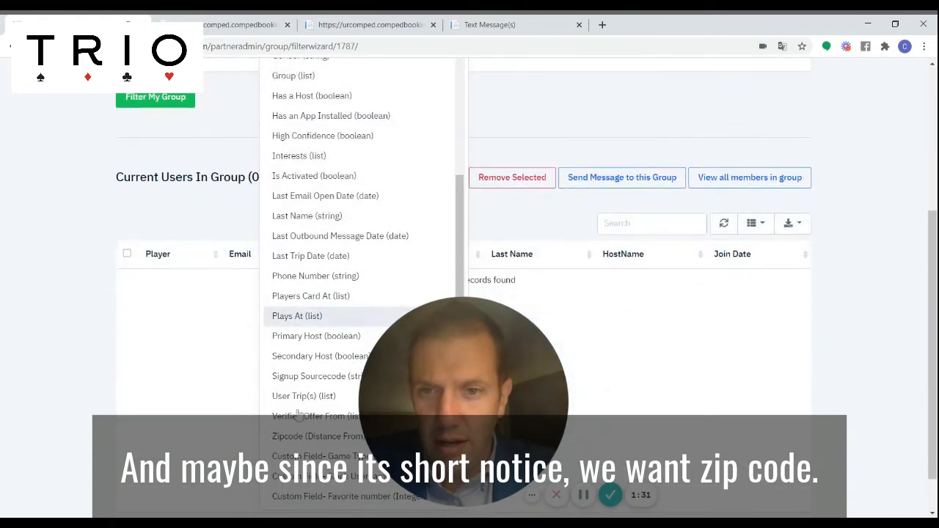
pyautogui.click(308, 436)
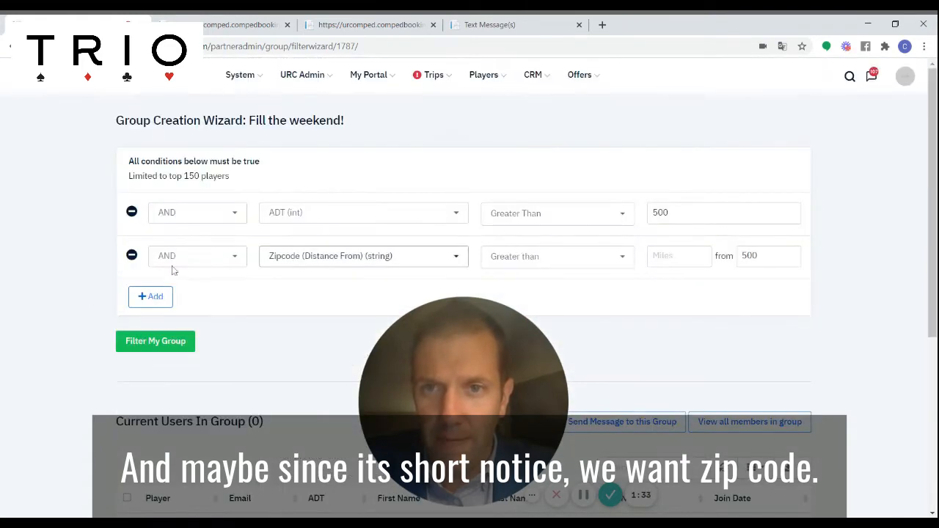
pyautogui.moveTo(443, 370); pyautogui.dragTo(222, 361)
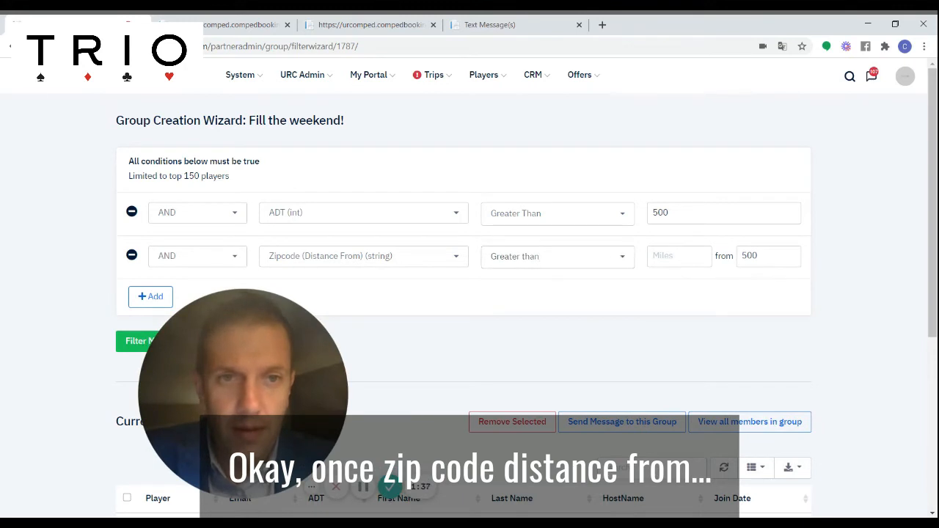
# Set the zipcode condition to within 150 miles from 75234
pyautogui.click(596, 265)
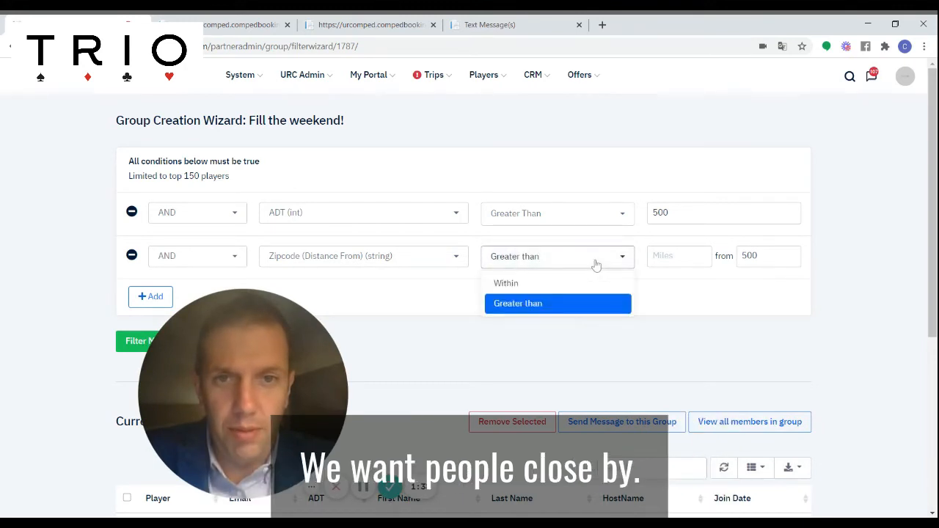
pyautogui.click(543, 284)
pyautogui.moveTo(765, 256); pyautogui.dragTo(629, 246)
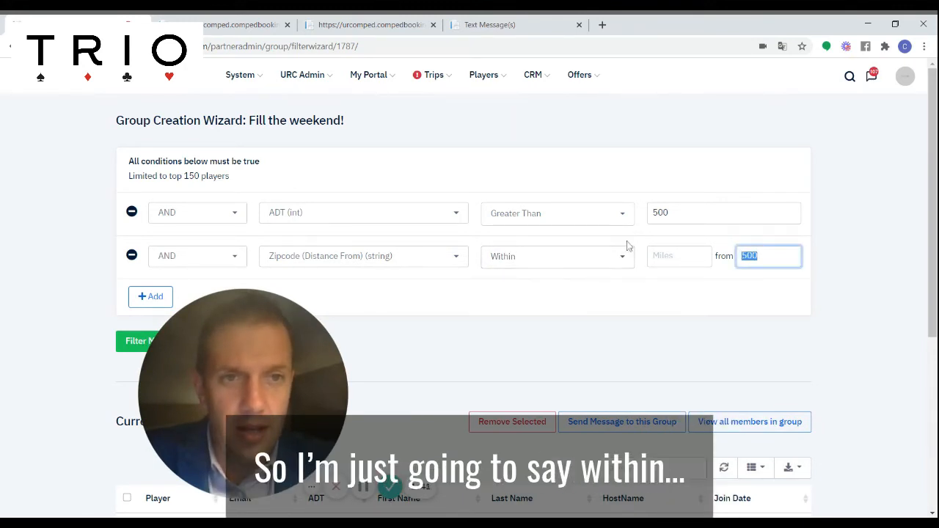
pyautogui.press('BackSpace')
pyautogui.hotkey('shift', 'Tab')
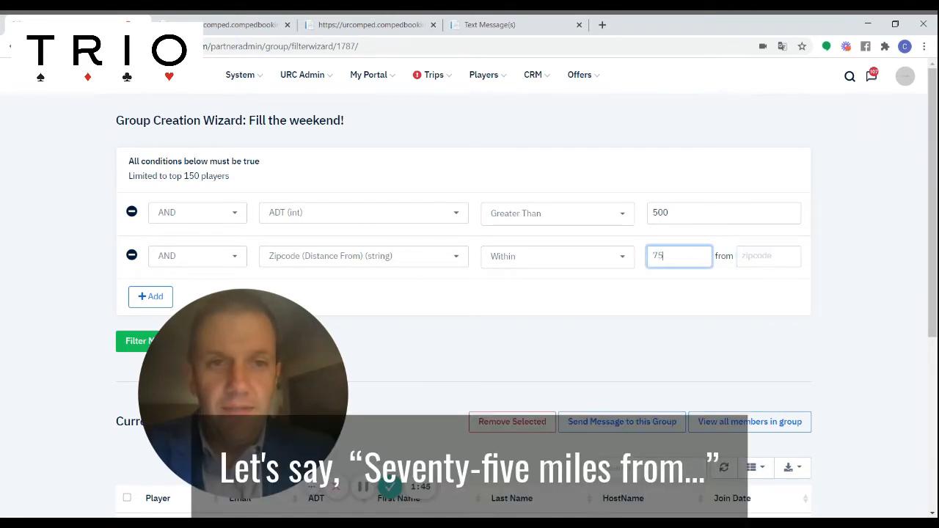
pyautogui.press('Tab')
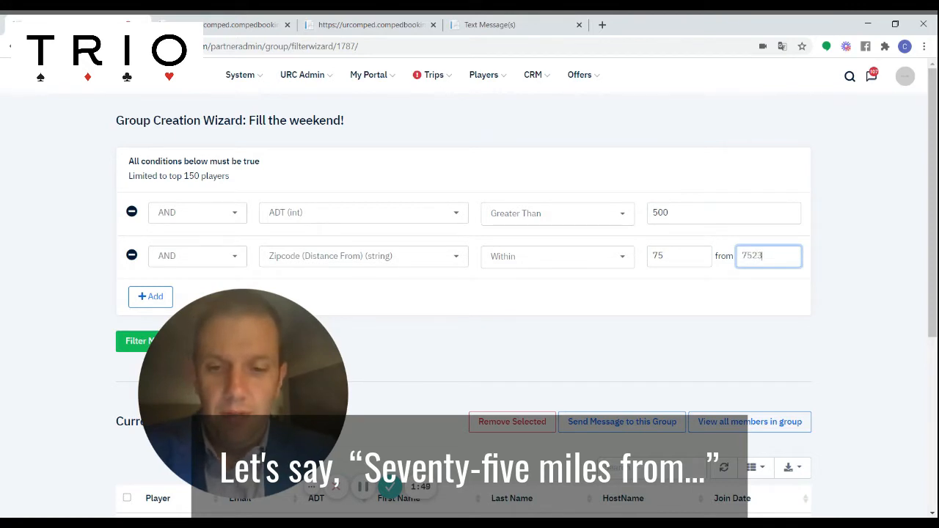
pyautogui.scroll(-1, 469, 293)
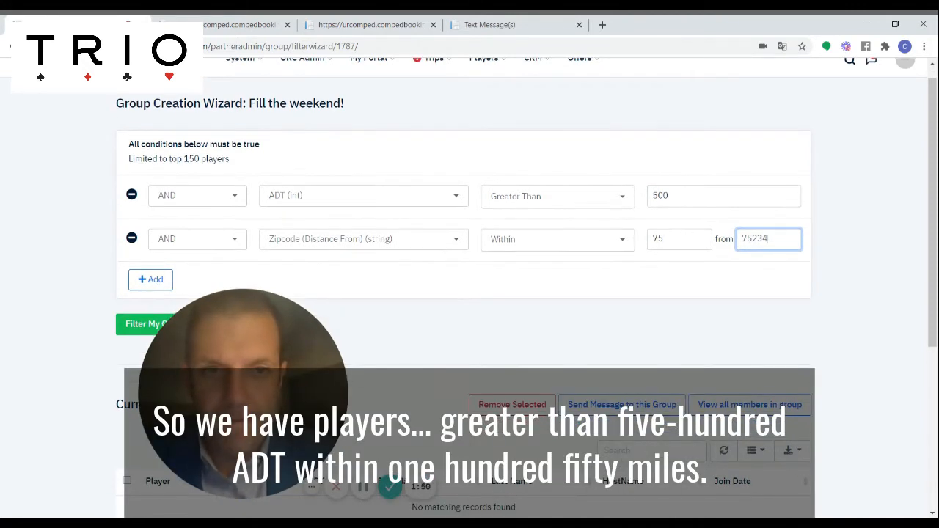
pyautogui.hotkey('shift', 'Tab')
pyautogui.write('150')
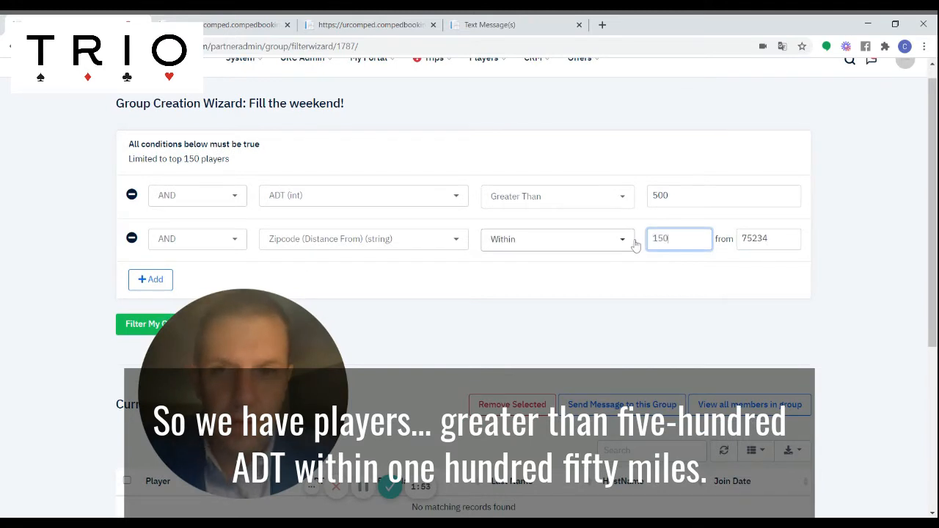
# Add a third AND condition that filters by Last Trip Date
pyautogui.scroll(-1, 635, 244)
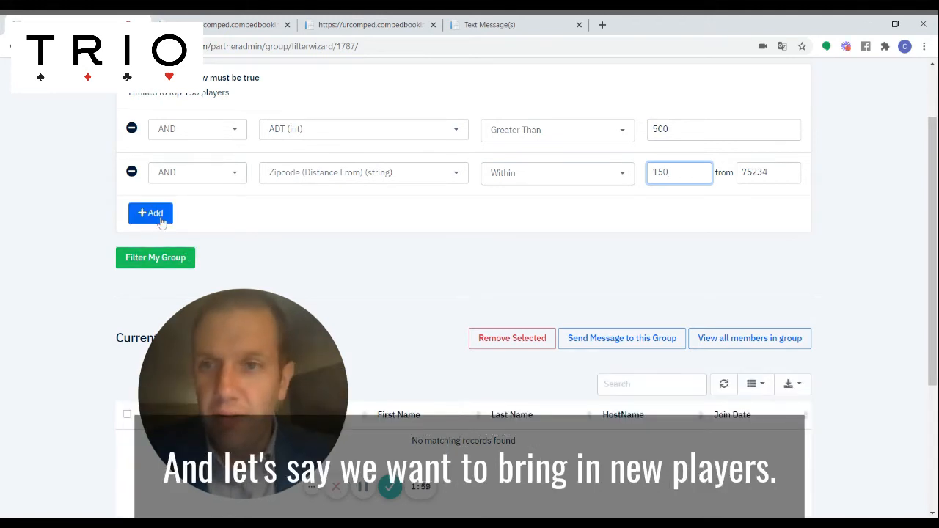
pyautogui.click(156, 214)
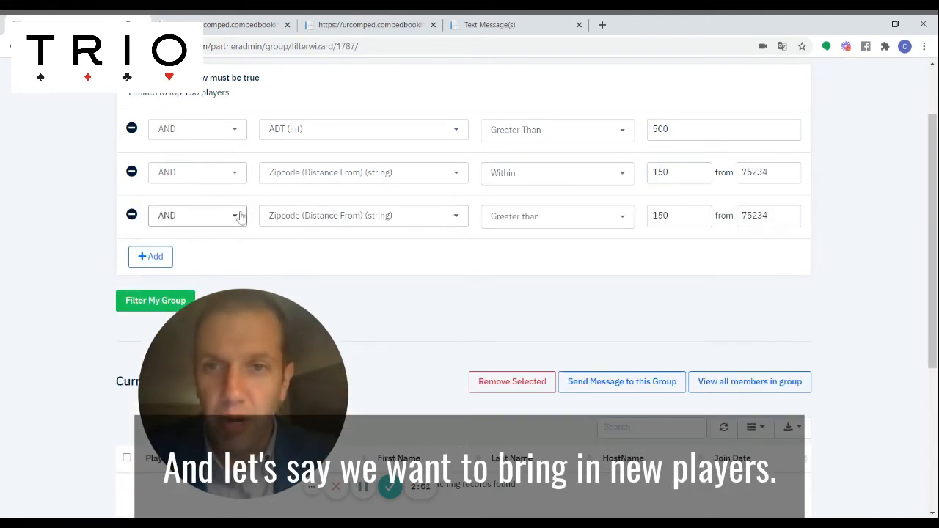
pyautogui.click(298, 218)
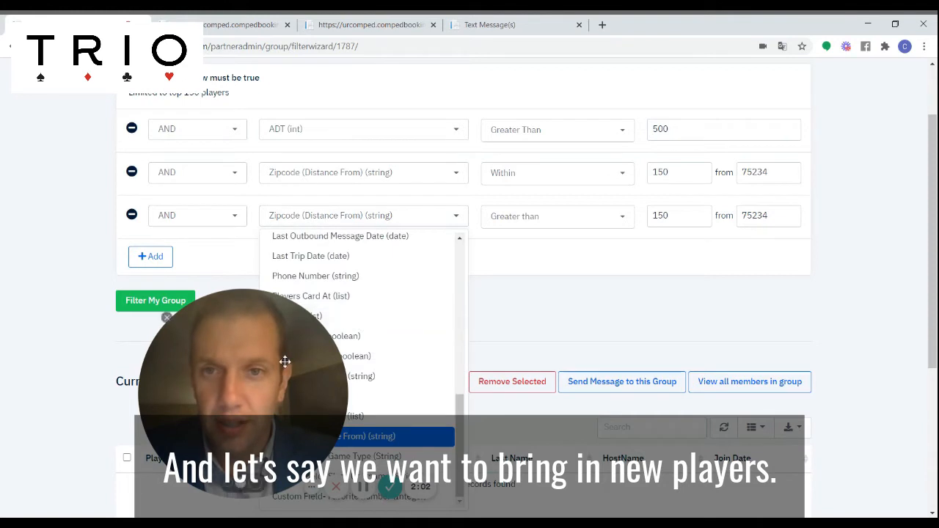
pyautogui.moveTo(283, 360); pyautogui.dragTo(768, 275)
pyautogui.click(379, 223)
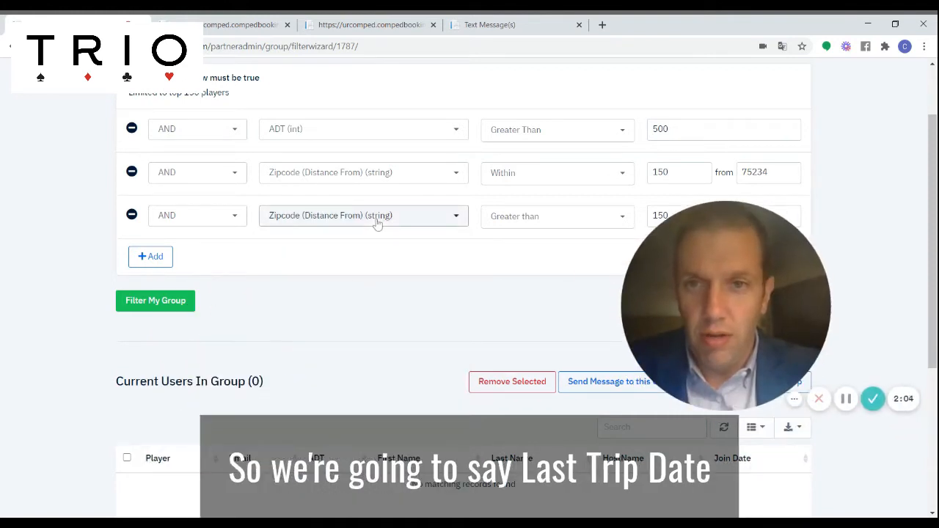
pyautogui.click(313, 255)
# Set the Last Trip Date condition to More Than x Days Ago with a value of 40
pyautogui.moveTo(713, 303); pyautogui.dragTo(344, 341)
pyautogui.click(614, 217)
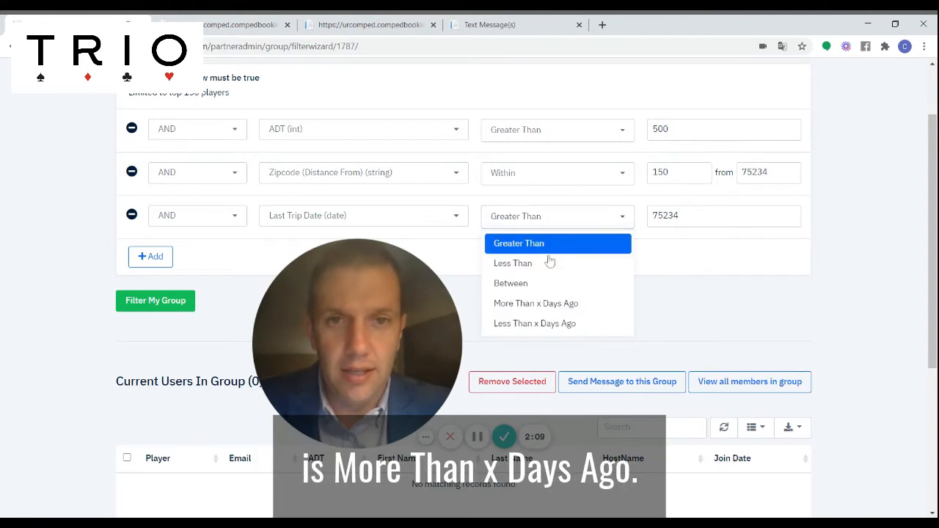
pyautogui.click(536, 304)
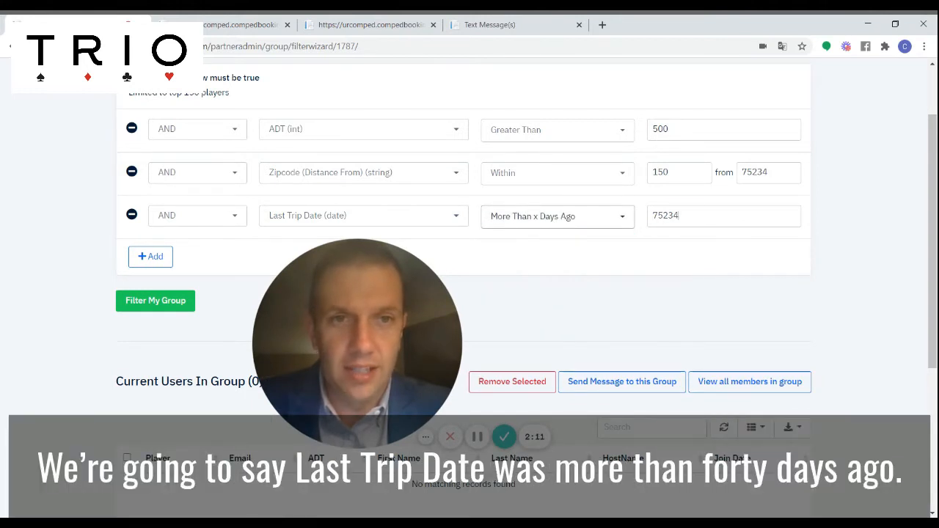
pyautogui.press('Tab')
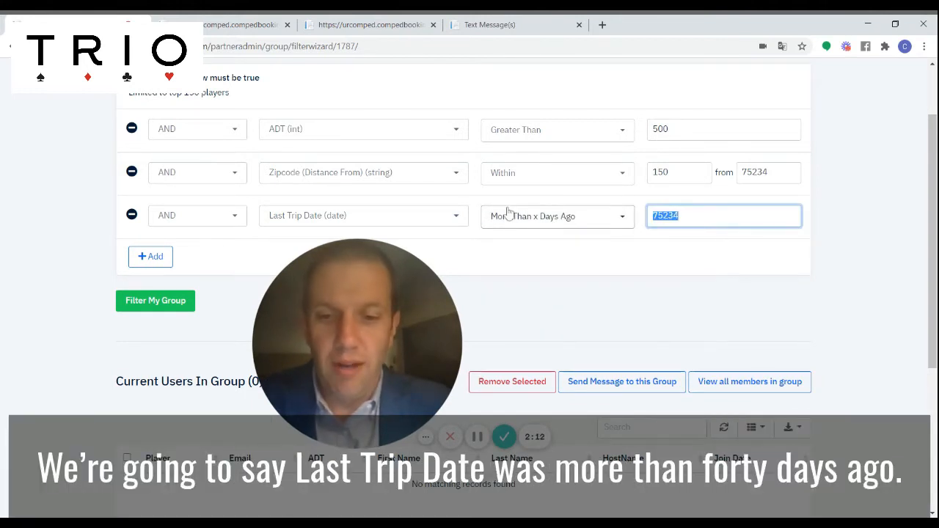
pyautogui.write('40')
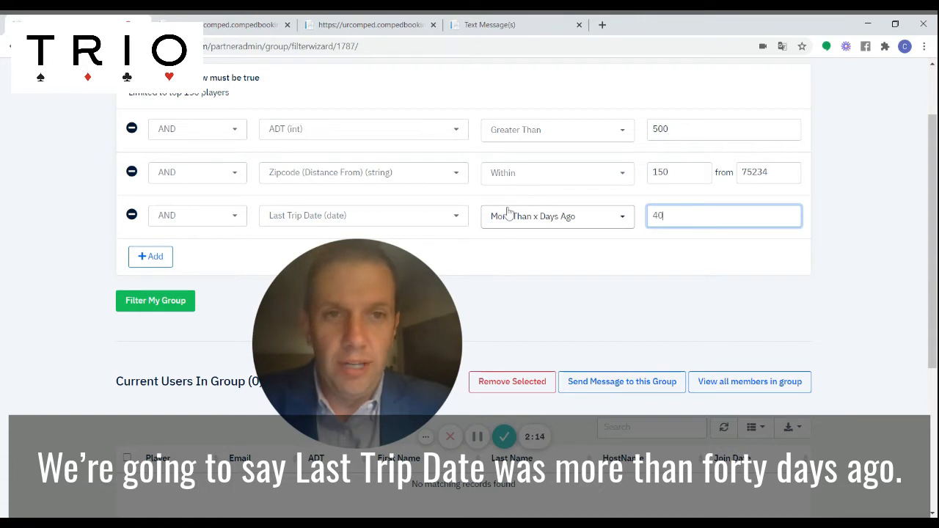
pyautogui.click(727, 240)
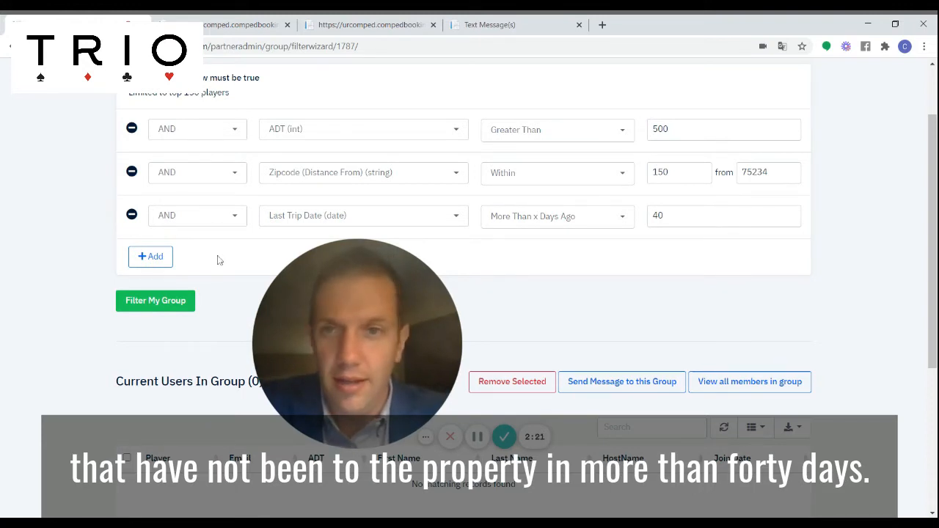
# Filter the group with the three conditions to load the matching players
pyautogui.scroll(-1, 217, 260)
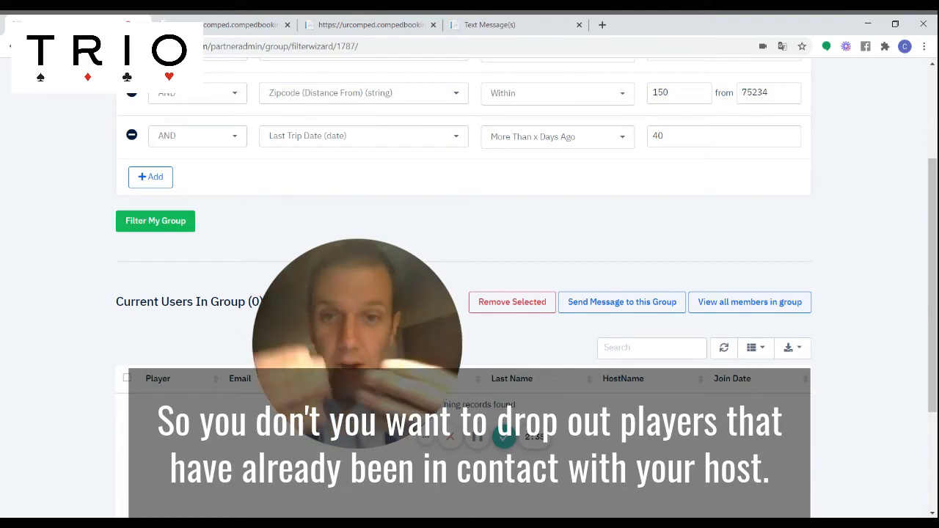
pyautogui.click(154, 218)
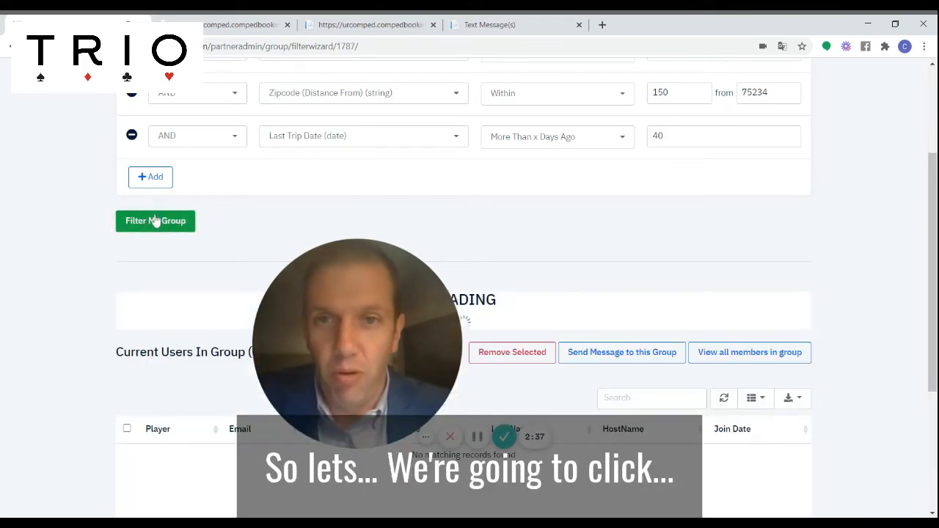
pyautogui.scroll(1, 251, 223)
pyautogui.scroll(-1, 253, 223)
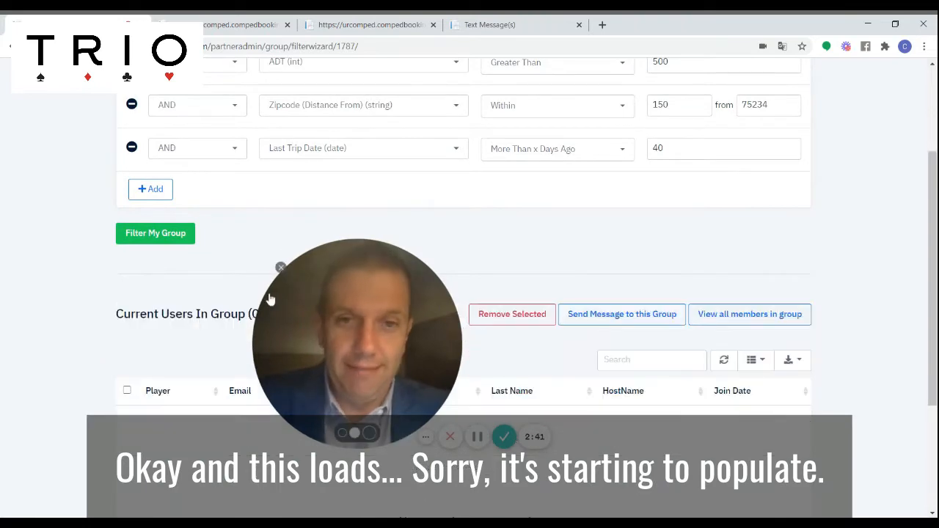
# Switch to the Send Message To Groups page and reload it to refresh its list of groups
pyautogui.scroll(-3, 271, 299)
pyautogui.scroll(1, 271, 300)
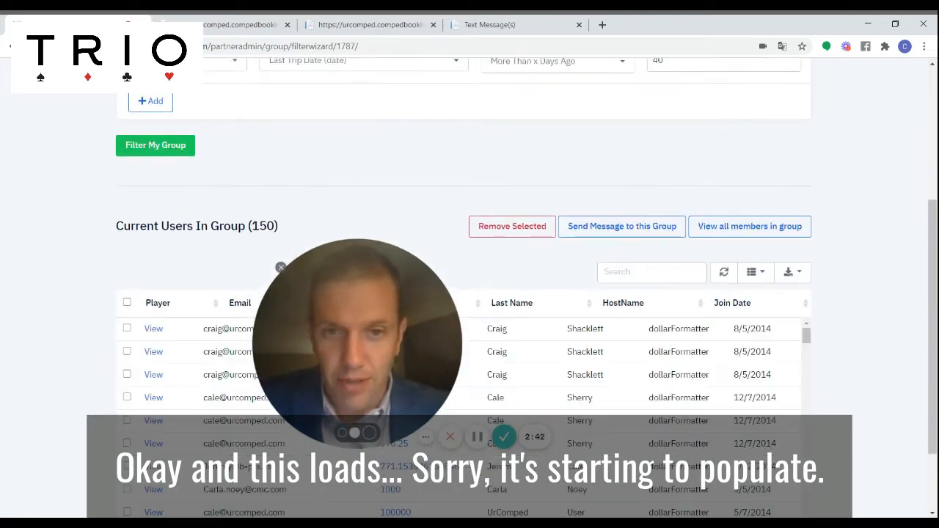
pyautogui.scroll(3, 271, 299)
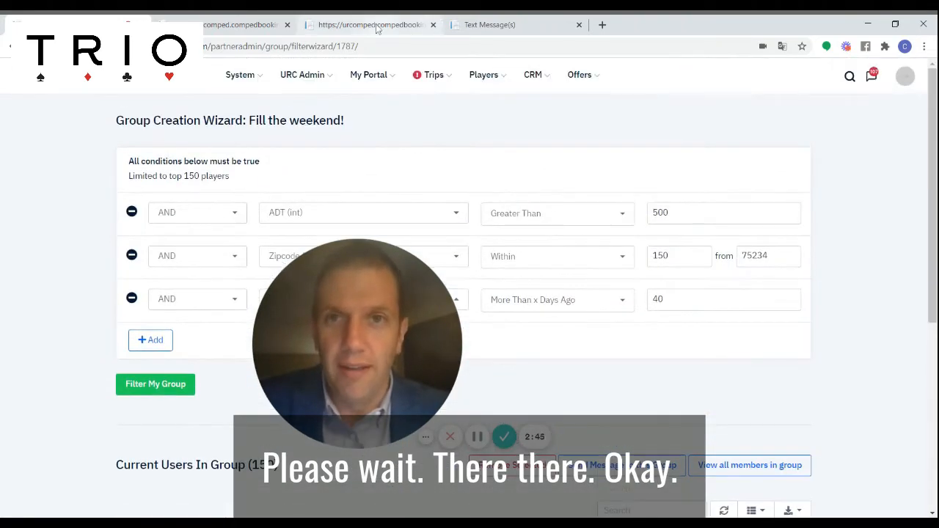
pyautogui.click(376, 26)
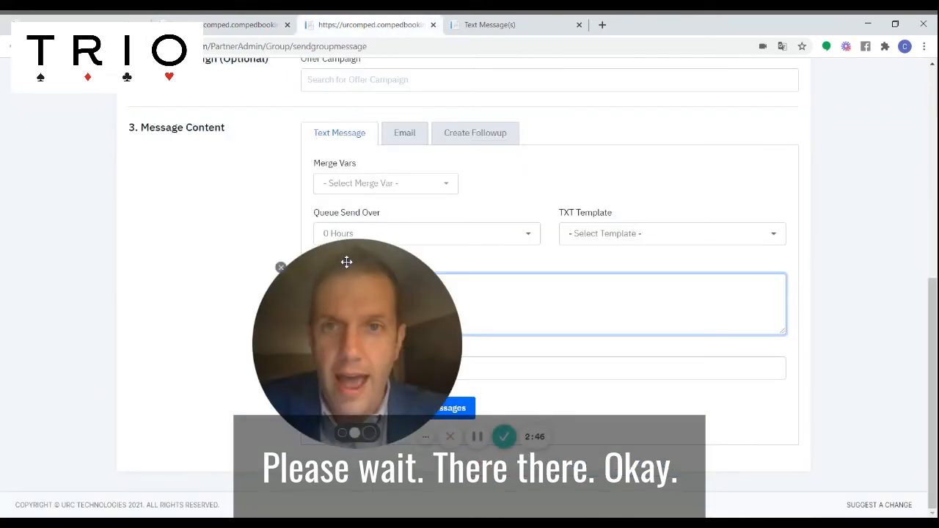
pyautogui.scroll(6, 292, 240)
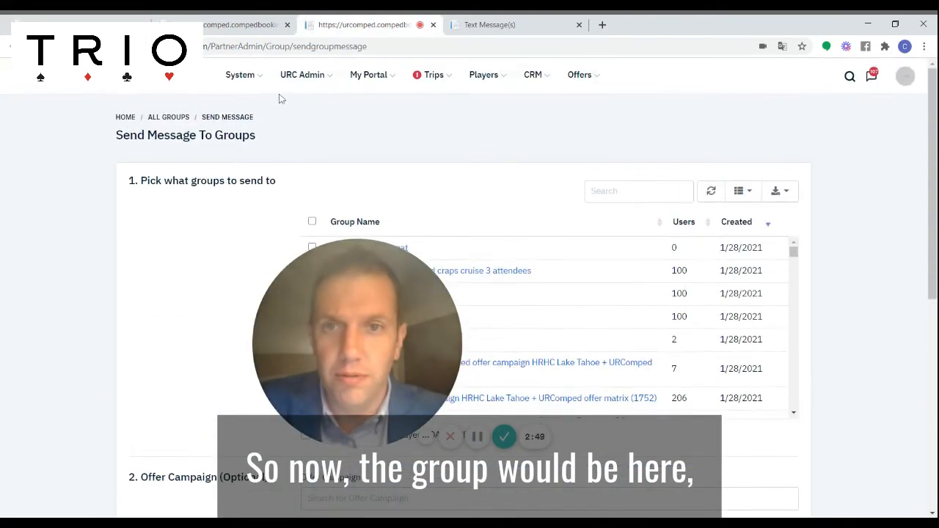
pyautogui.scroll(-1, 282, 102)
pyautogui.click(335, 46)
pyautogui.press('Return')
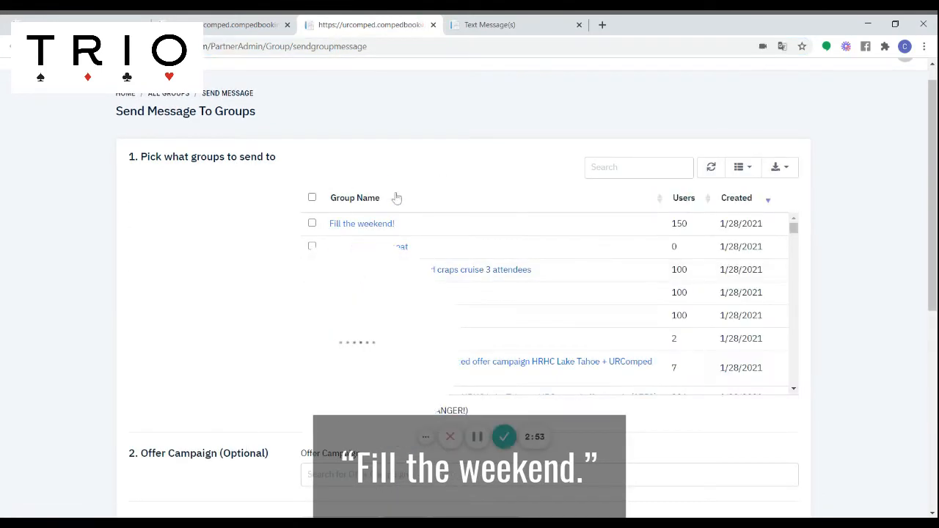
# Select the "Fill the weekend!" group as the recipient of the message
pyautogui.scroll(1, 233, 178)
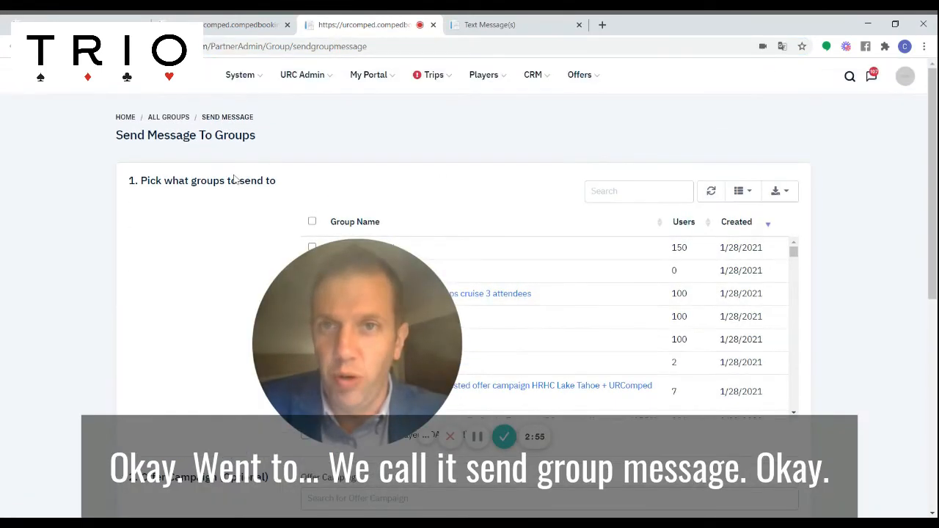
pyautogui.scroll(-2, 235, 179)
pyautogui.moveTo(331, 315); pyautogui.dragTo(91, 279)
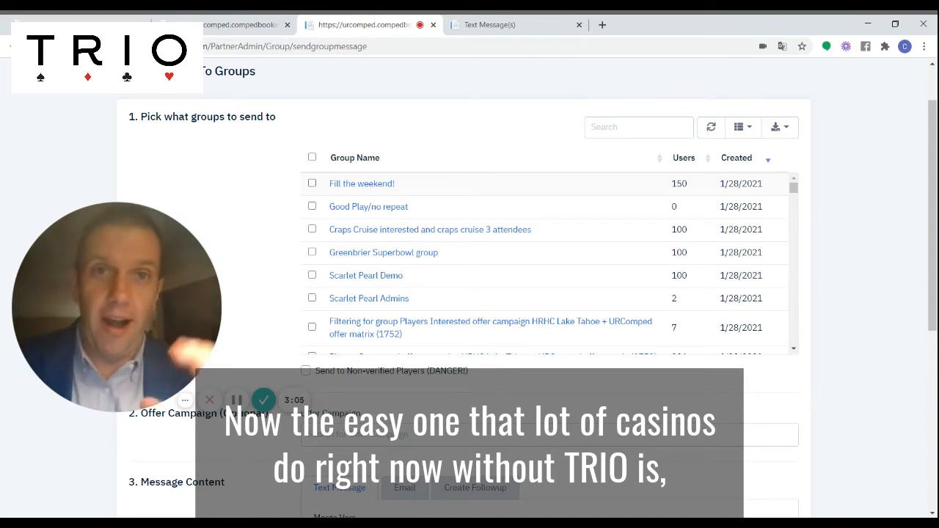
pyautogui.click(312, 183)
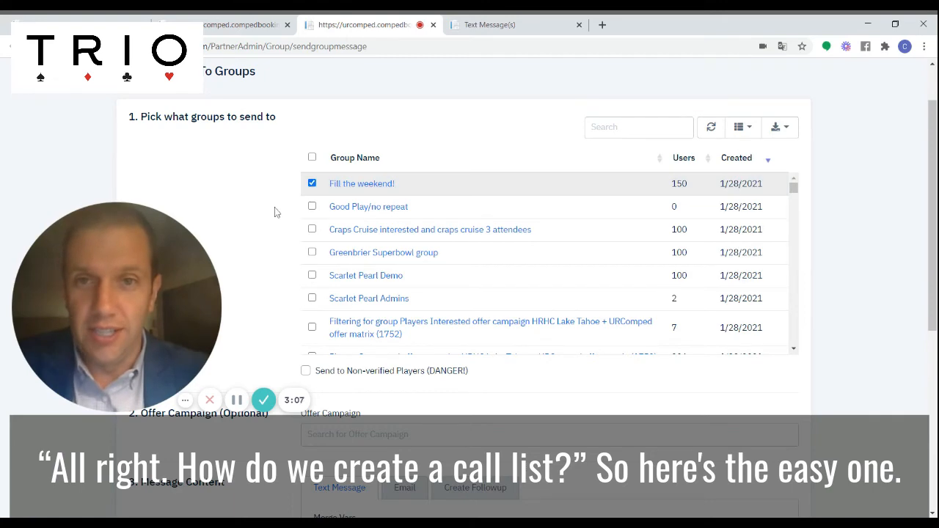
# Start a follow-up for the selected group with currentresponsiblehostid as the assigned profile ID
pyautogui.scroll(-1, 276, 212)
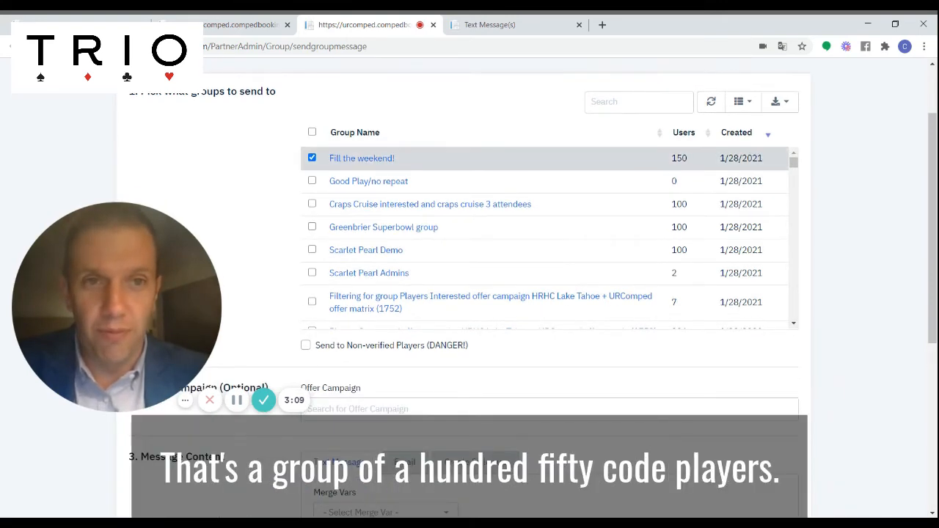
pyautogui.scroll(-1, 806, 218)
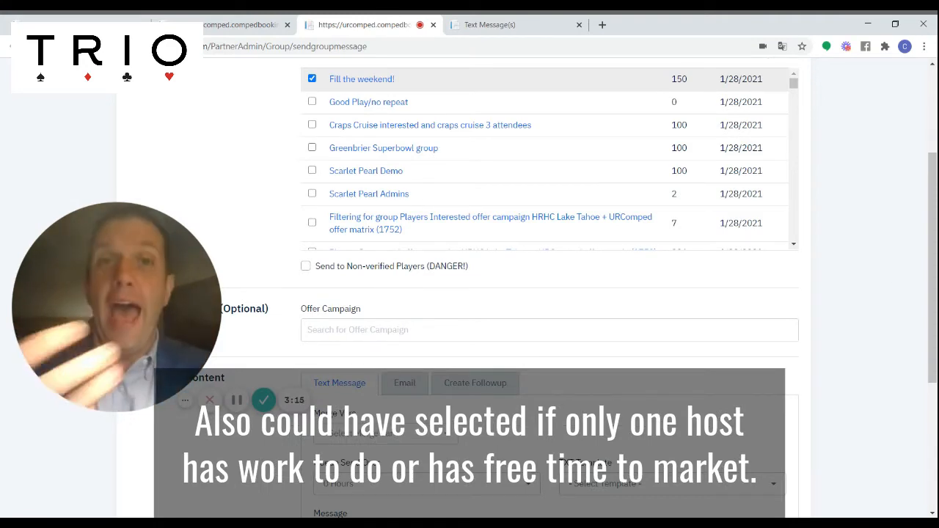
pyautogui.scroll(-2, 551, 293)
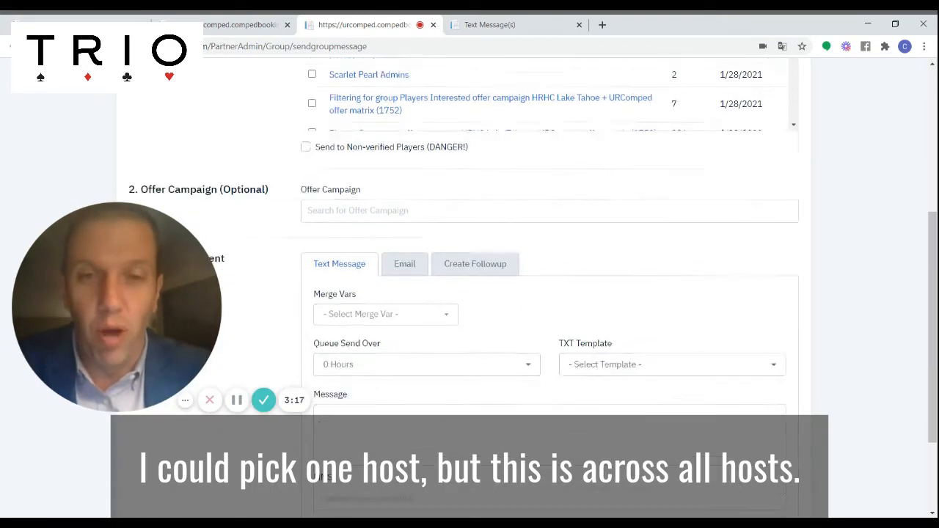
pyautogui.scroll(-2, 551, 293)
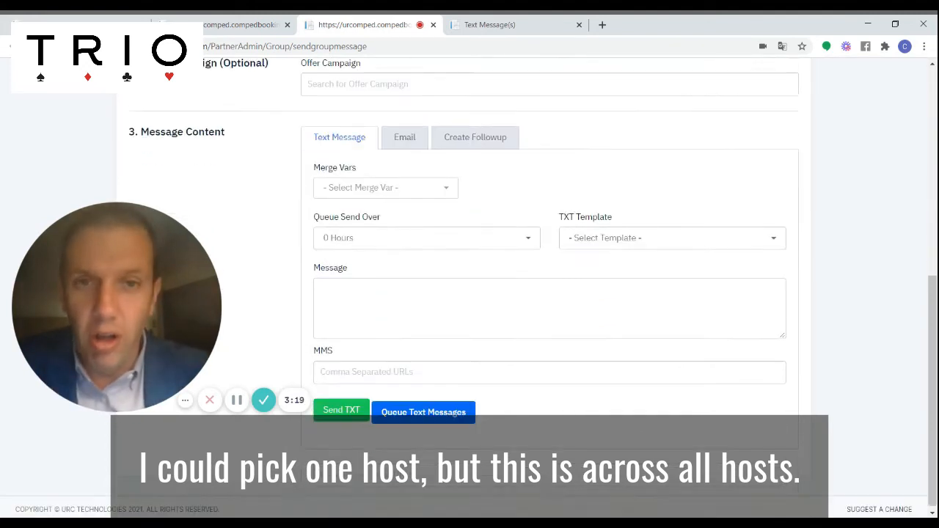
pyautogui.click(465, 139)
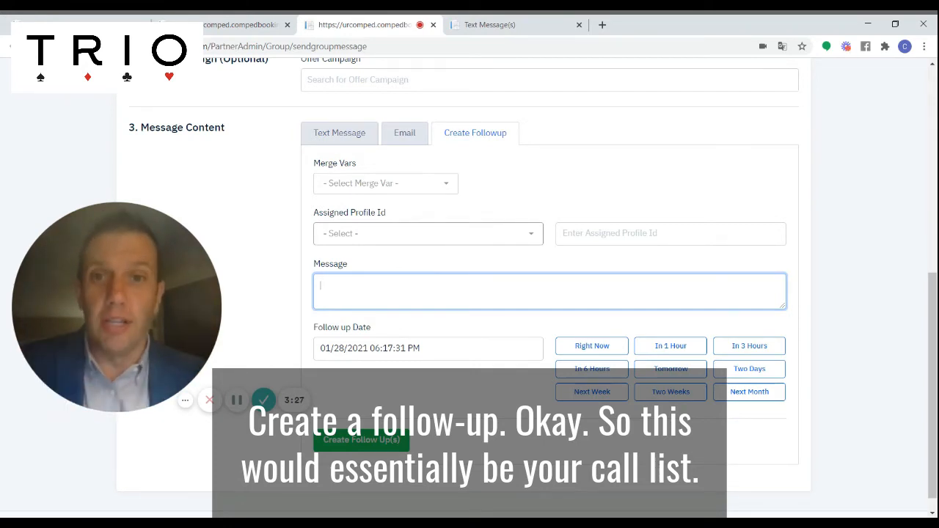
pyautogui.click(417, 246)
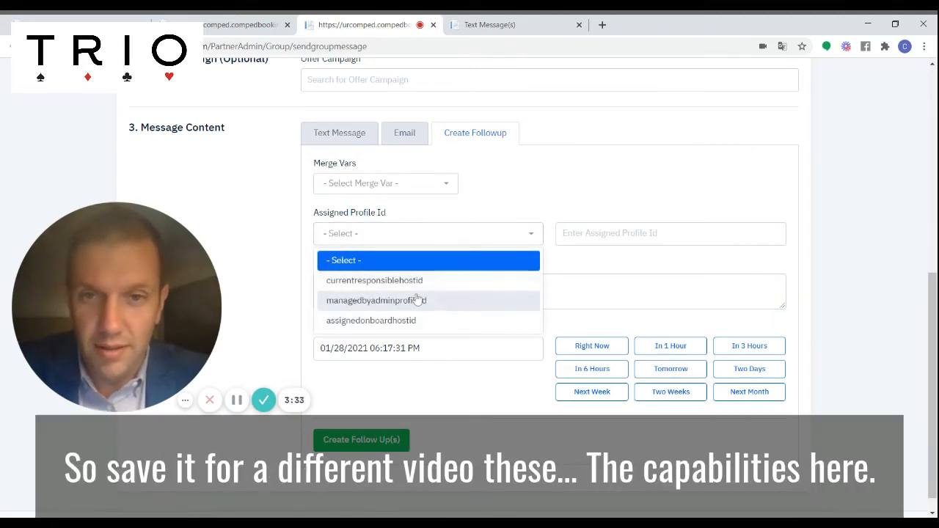
pyautogui.click(416, 281)
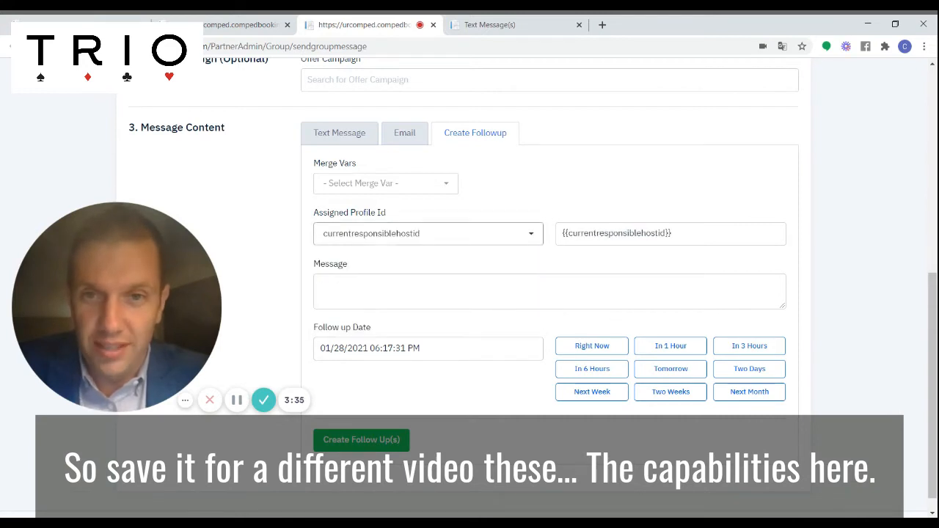
# Enter the follow-up message "Please call to invite for the weekend" and set the follow-up date to right now
pyautogui.click(440, 292)
pyautogui.scroll(-1, 411, 316)
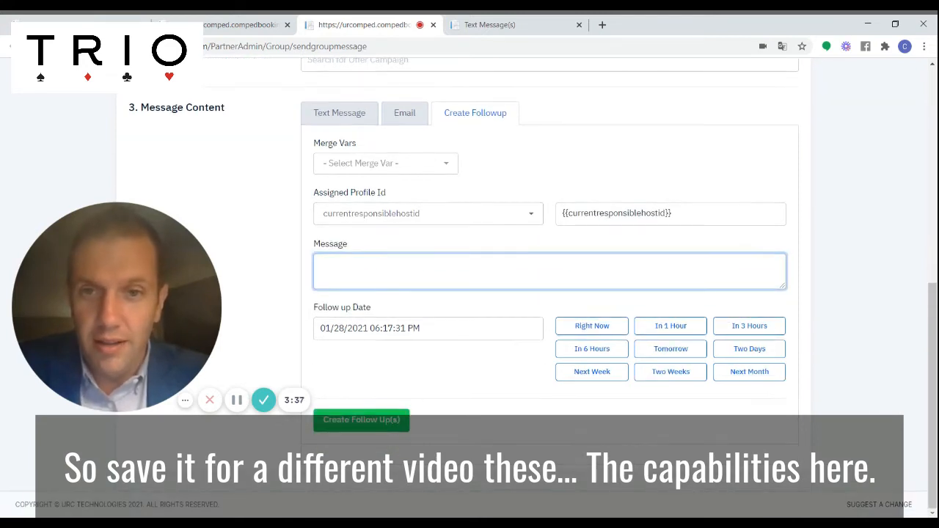
pyautogui.write('Plea')
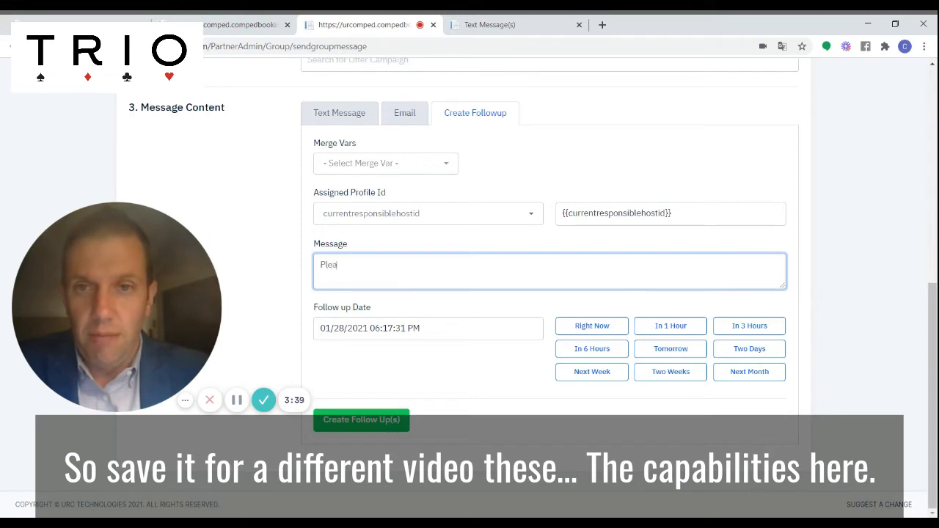
pyautogui.write('se call to')
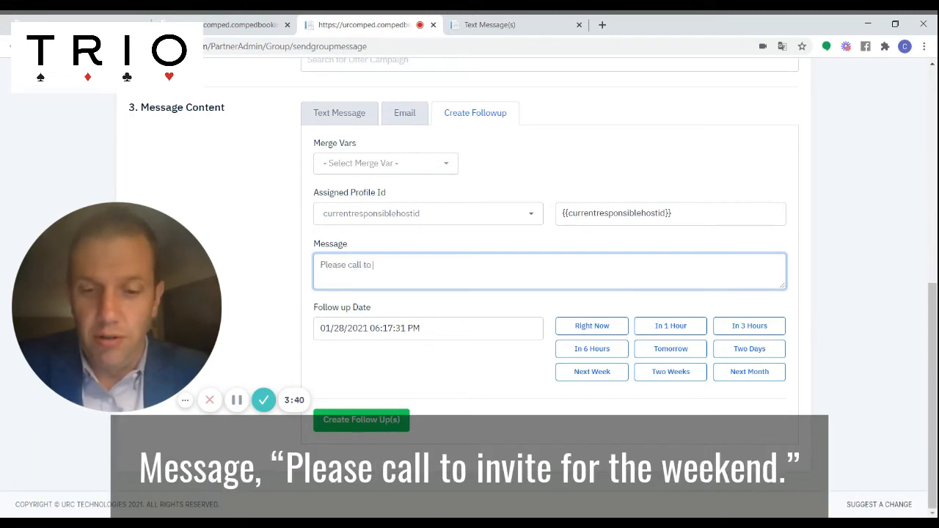
pyautogui.write(' invite for the w')
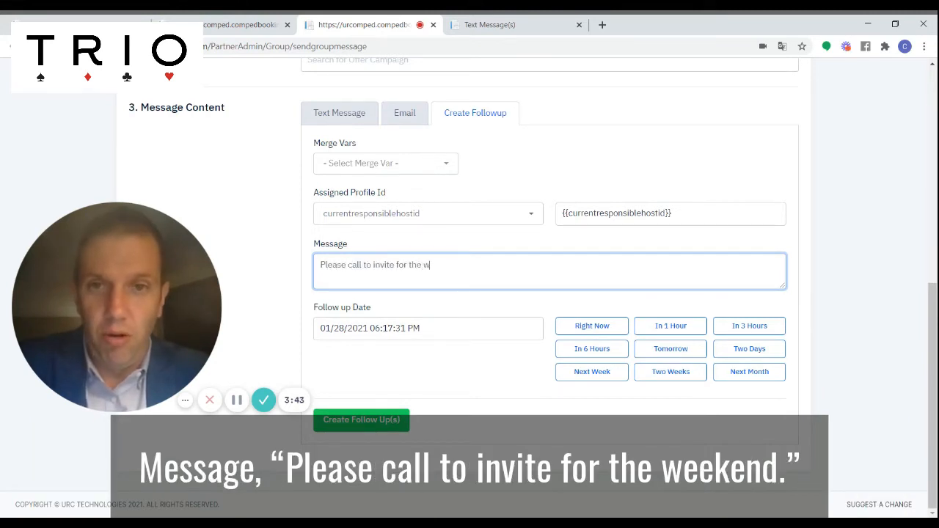
pyautogui.write('eekend')
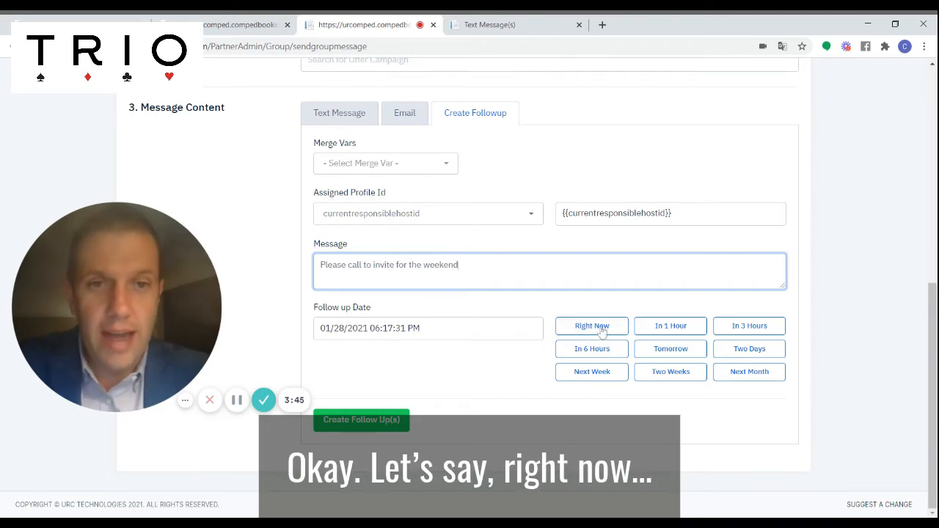
pyautogui.click(602, 331)
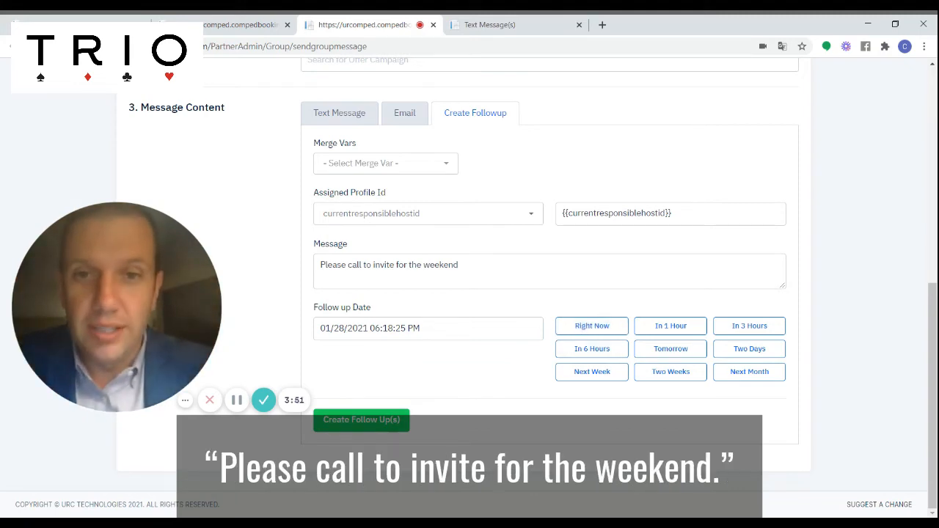
# Review the follow-up setup, and examine the email message option with its template, subject and body fields
pyautogui.scroll(5, 387, 279)
pyautogui.scroll(-3, 382, 294)
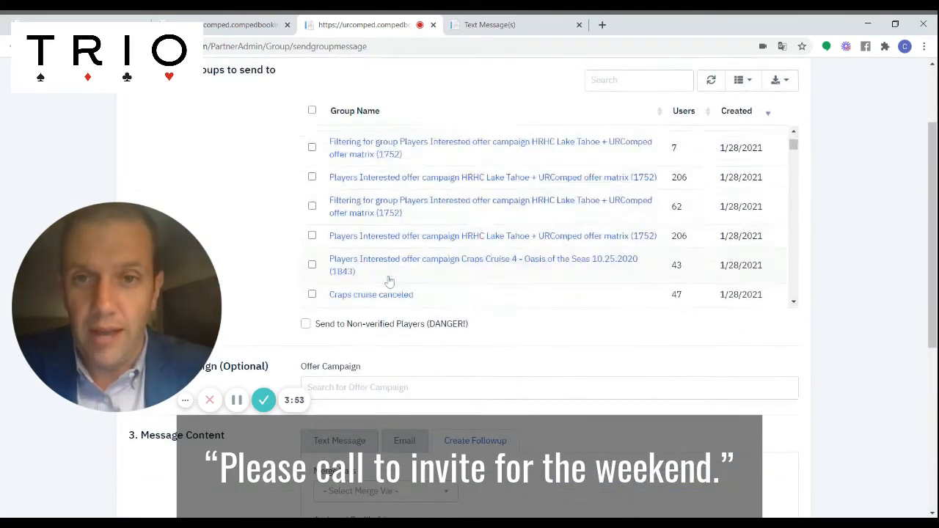
pyautogui.scroll(-3, 367, 304)
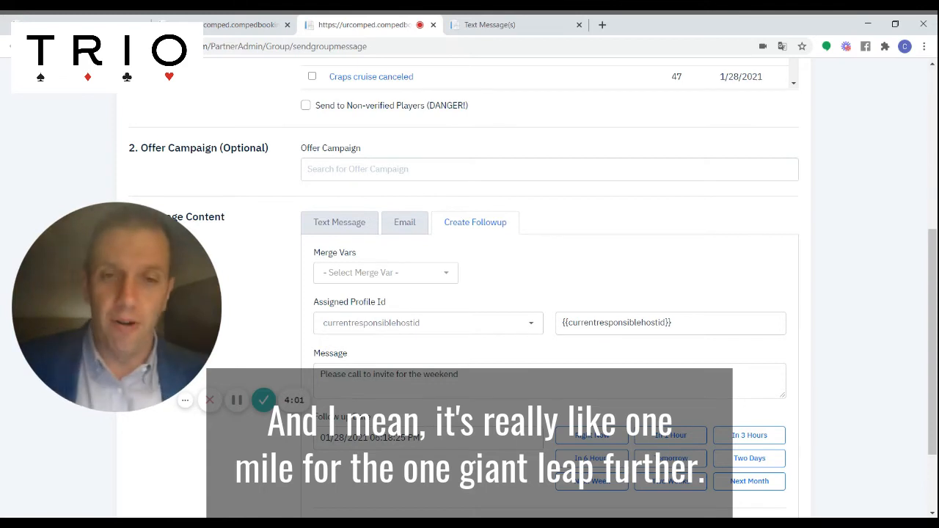
pyautogui.scroll(-2, 546, 293)
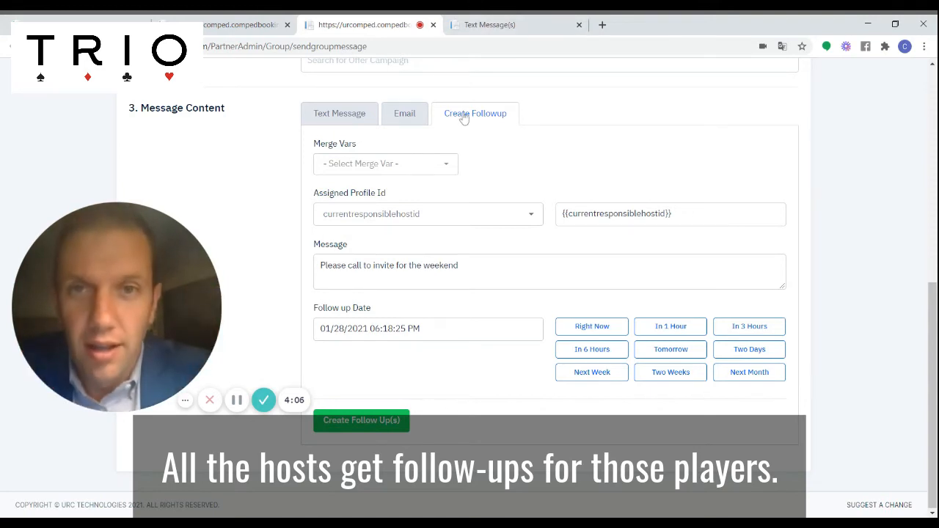
pyautogui.click(403, 120)
pyautogui.scroll(-1, 514, 227)
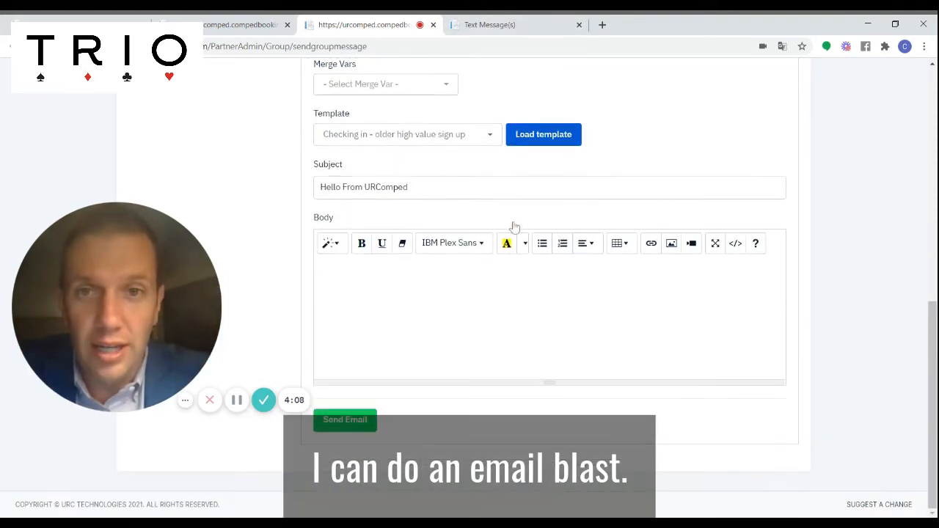
pyautogui.scroll(1, 513, 226)
pyautogui.click(321, 372)
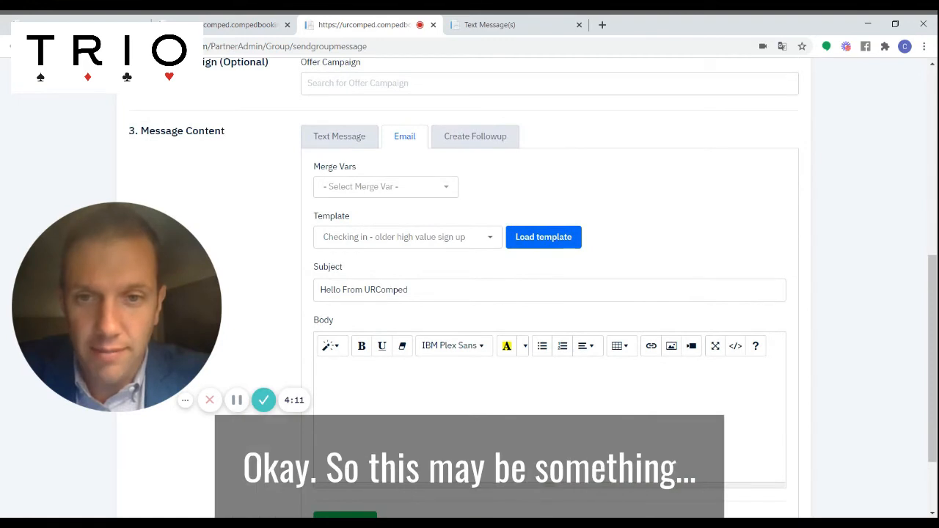
pyautogui.scroll(-1, 550, 293)
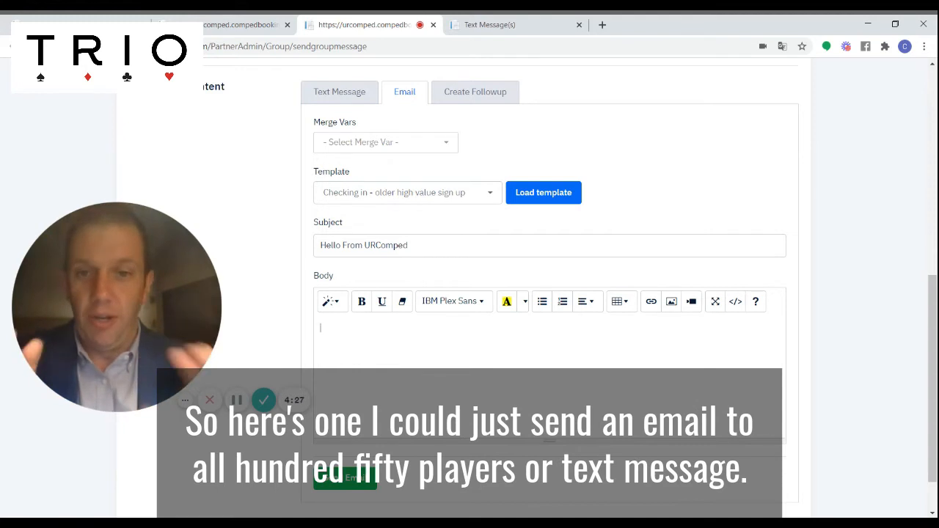
# Compose the group's text message "Hi {{firstname}} - Want a room for this weekend?" with the first-name merge variable
pyautogui.click(345, 96)
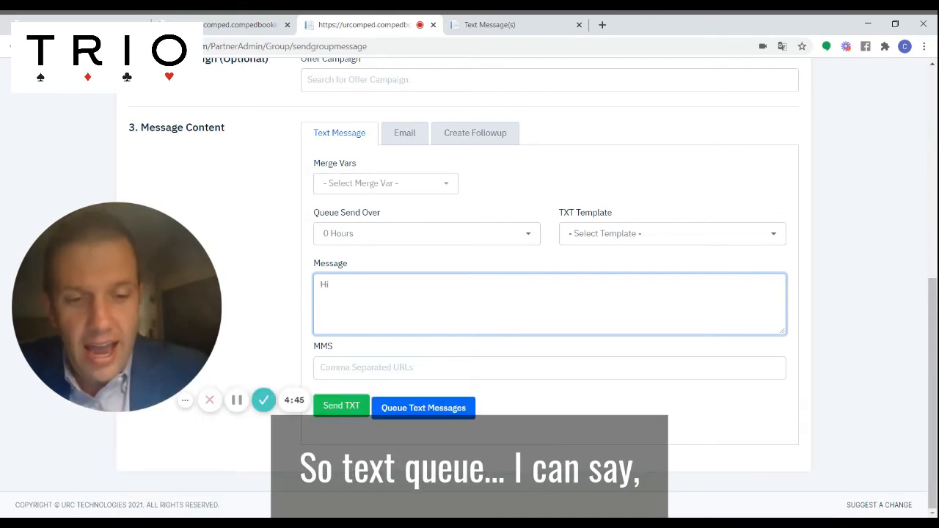
pyautogui.write('{{first')
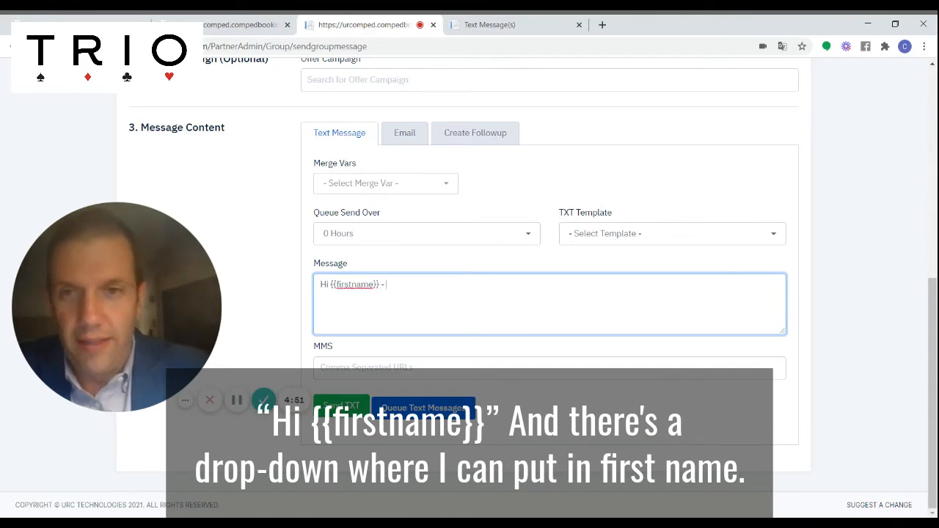
pyautogui.write('name}} -')
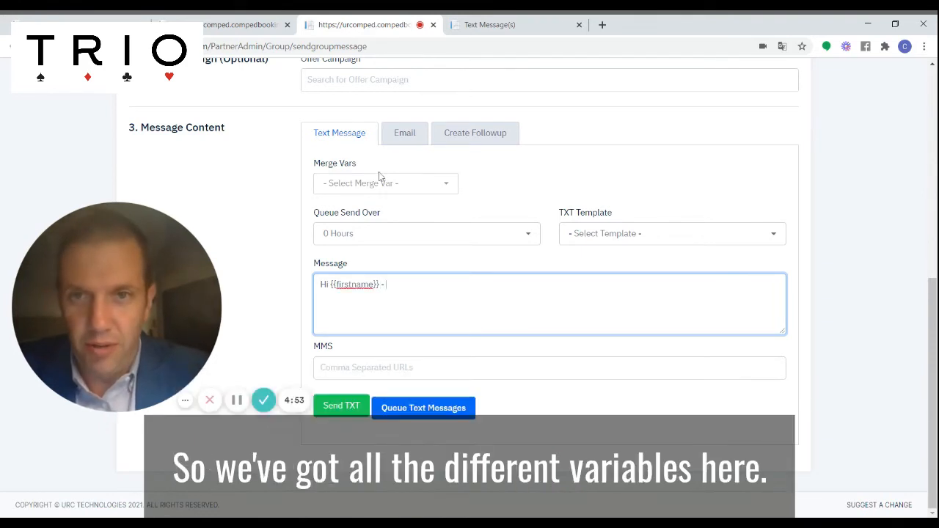
pyautogui.click(391, 191)
pyautogui.click(393, 194)
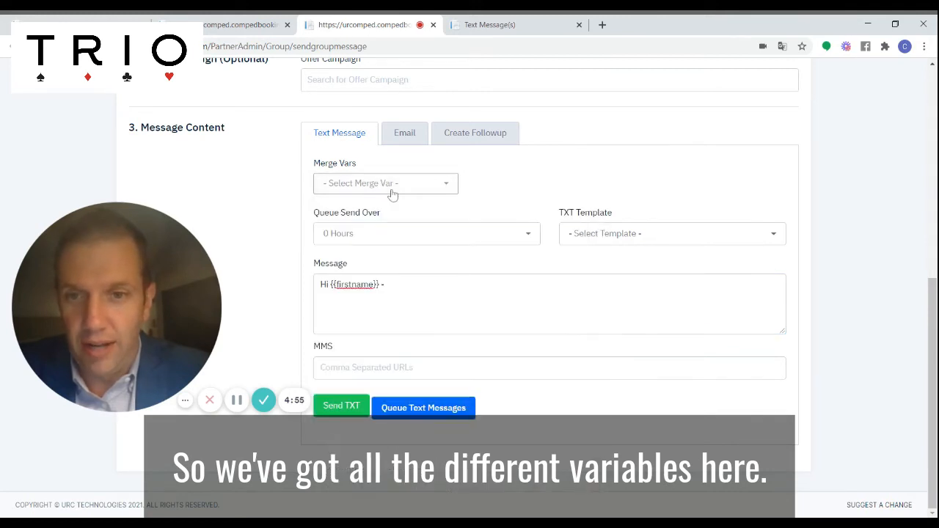
pyautogui.click(389, 287)
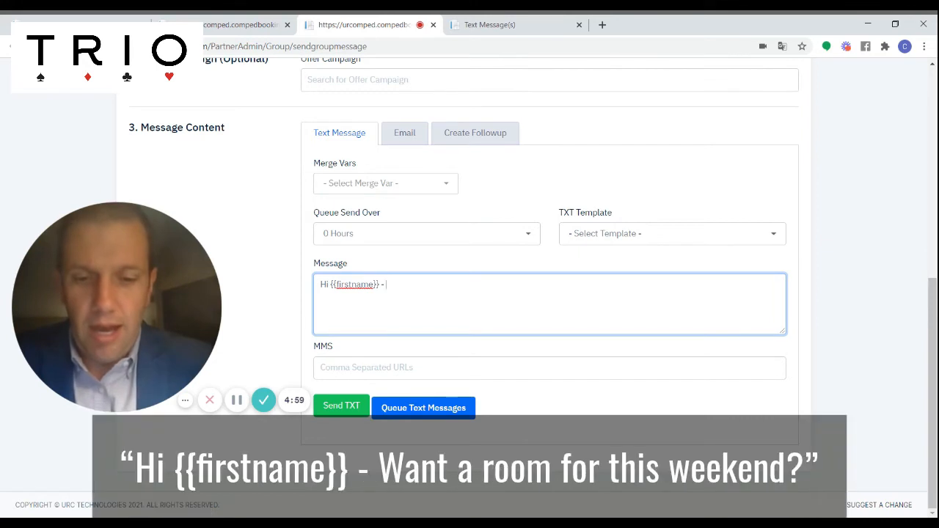
pyautogui.write('Want a')
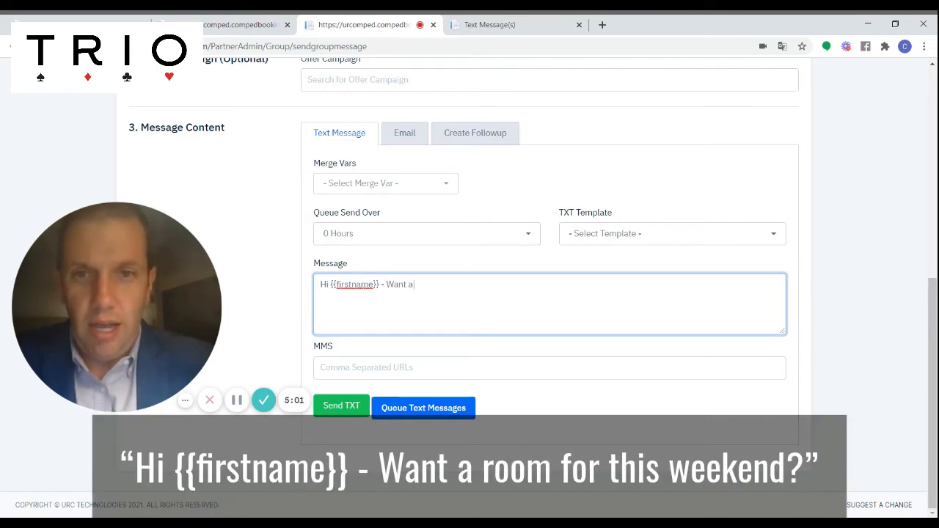
pyautogui.write(' room for this week')
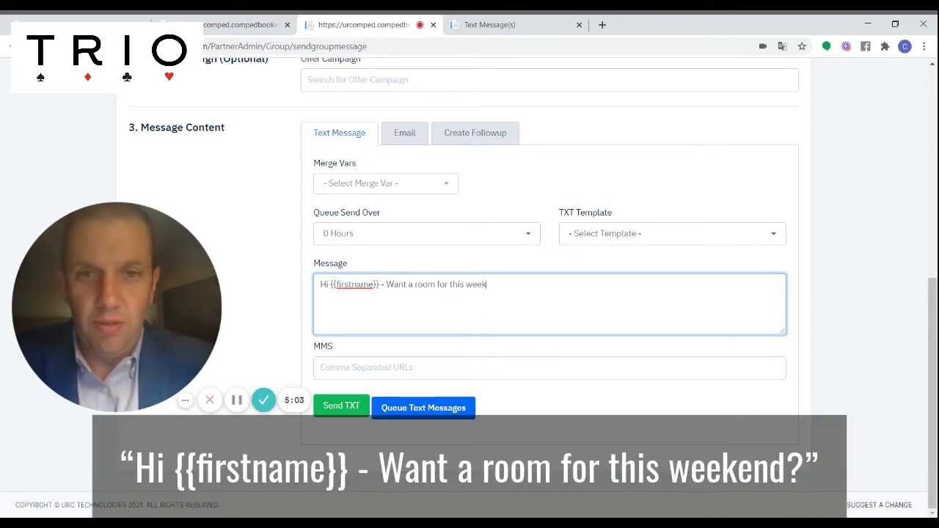
pyautogui.write('end?')
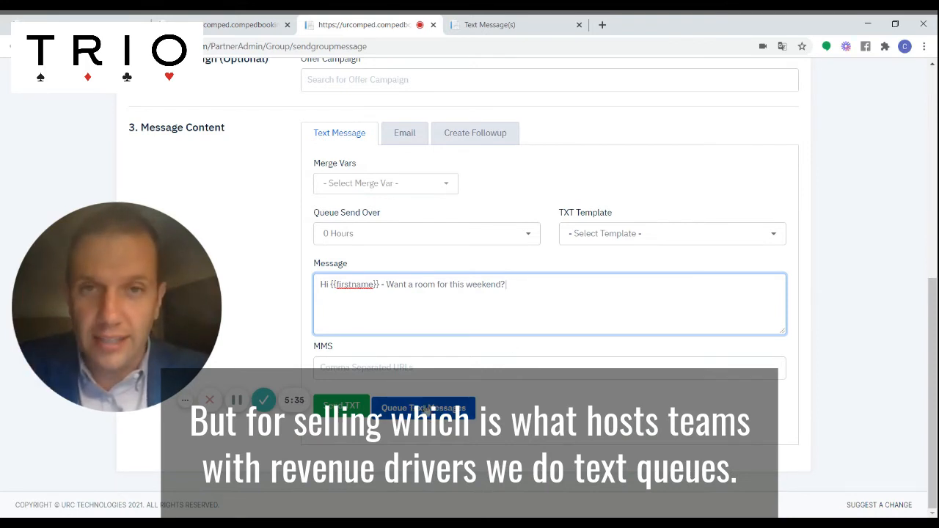
# In the text message queue, try personalizing the M Resort Comp text with "It was great seeing you the other day. Nice jackpot!" after the greeting
pyautogui.click(491, 25)
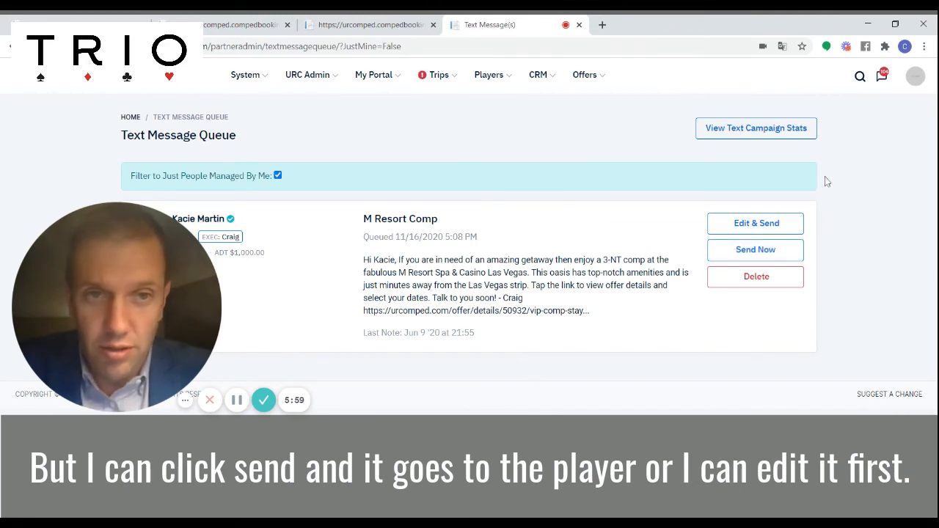
pyautogui.click(749, 228)
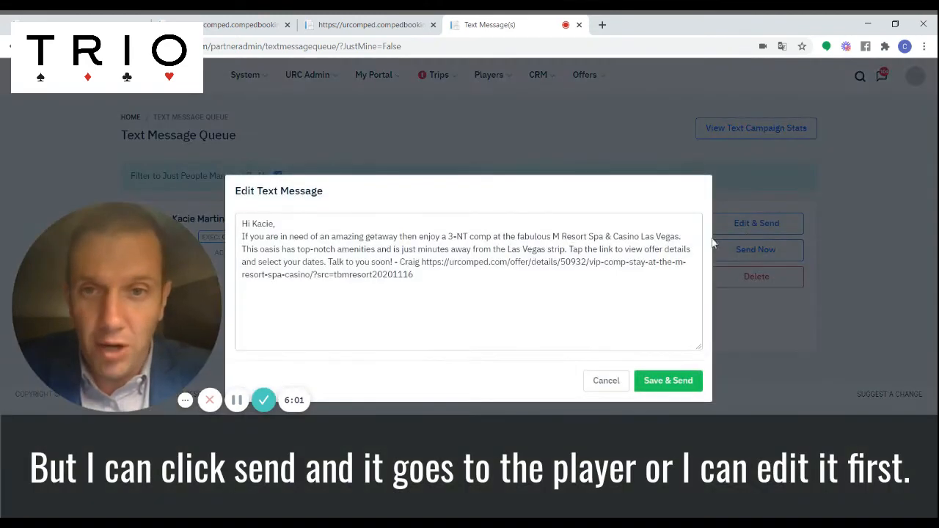
pyautogui.click(277, 224)
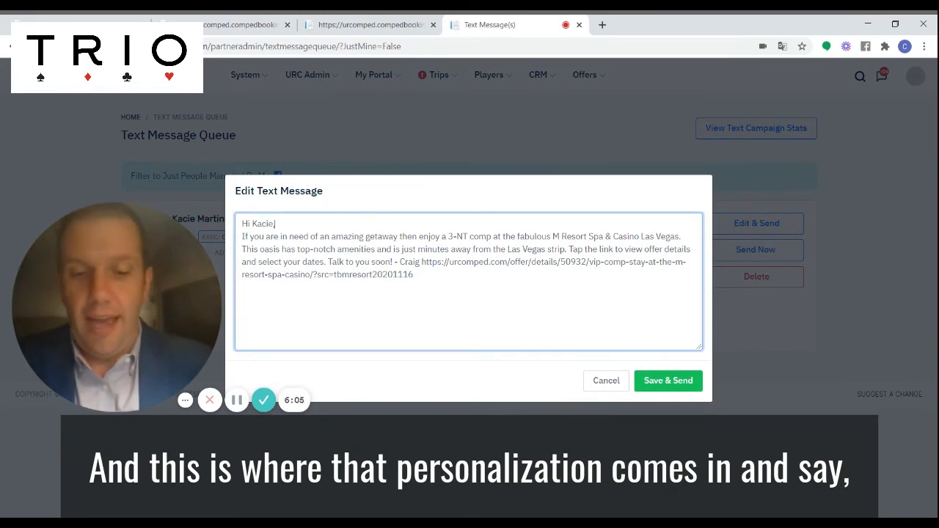
pyautogui.write('It was gr')
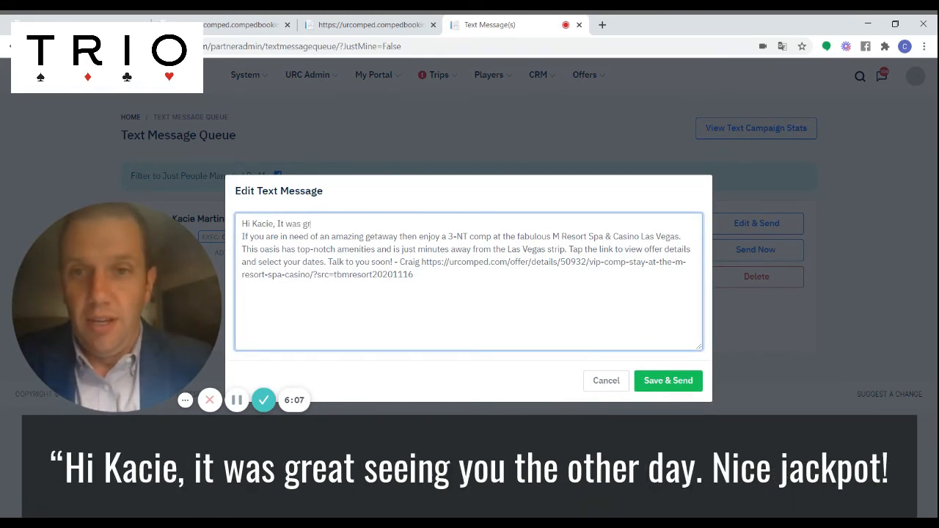
pyautogui.write('eat seeing yo')
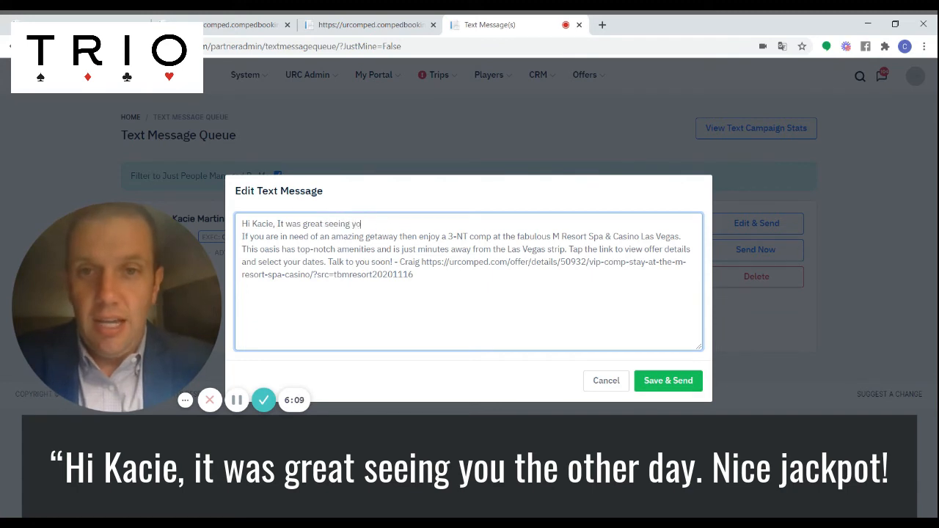
pyautogui.write('u the other da')
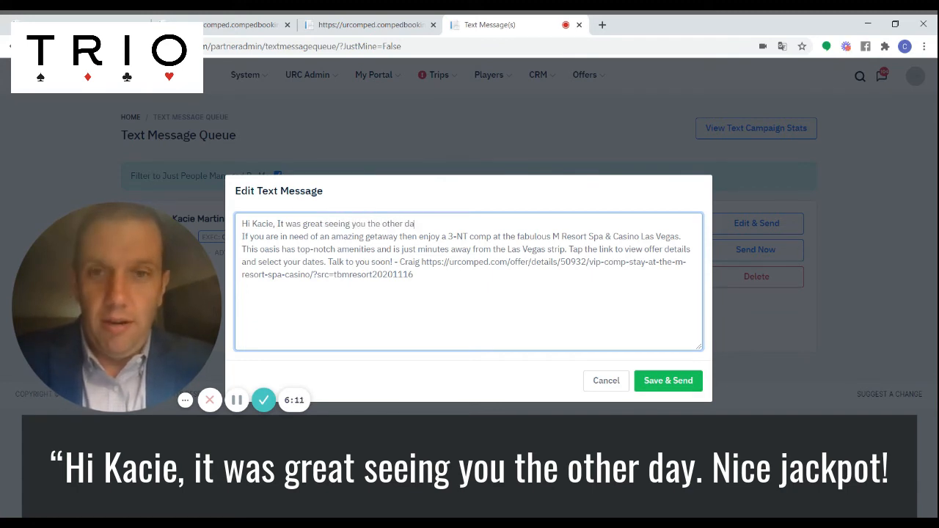
pyautogui.write('y. MN')
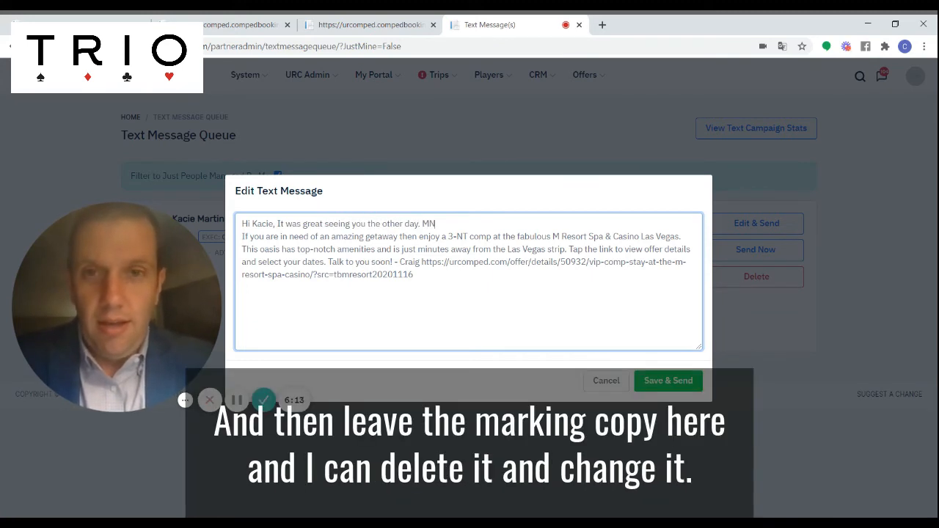
pyautogui.press('BackSpace')
pyautogui.press('BackSpace')
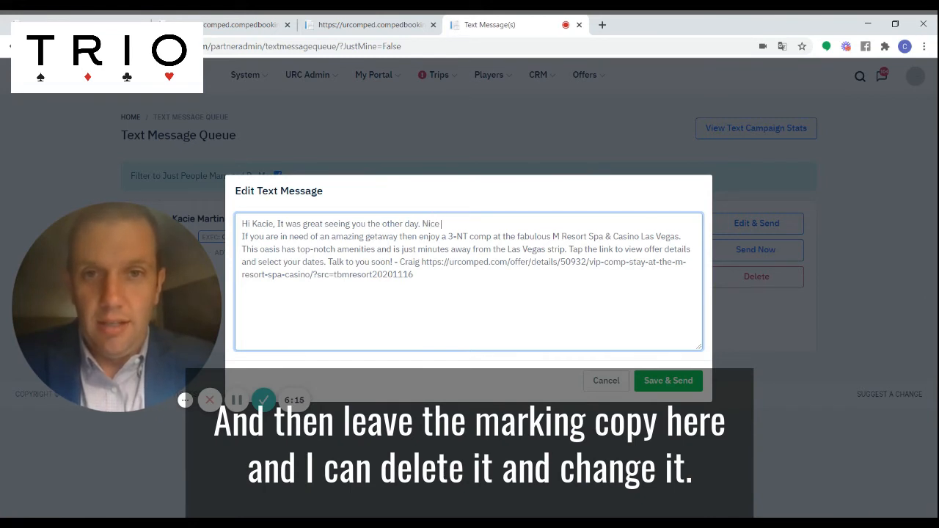
pyautogui.write('Nice jackpot!')
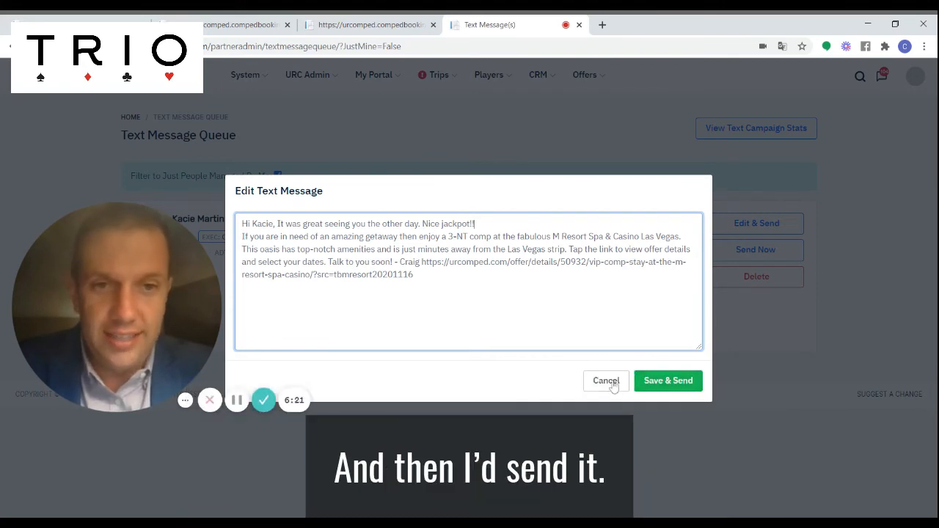
pyautogui.click(611, 382)
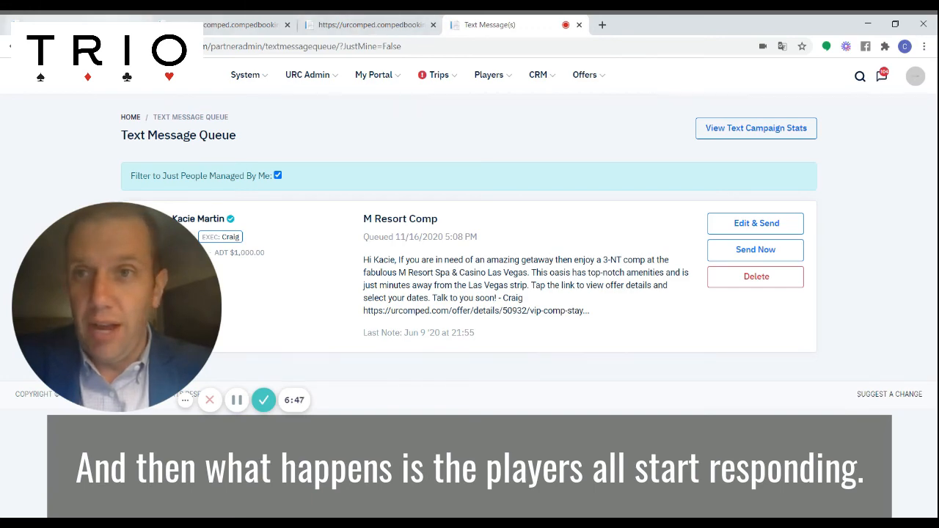
# Open the CRM Host Status report and examine the executive hosts' unread messages and text queue figures
pyautogui.click(96, 25)
pyautogui.click(199, 27)
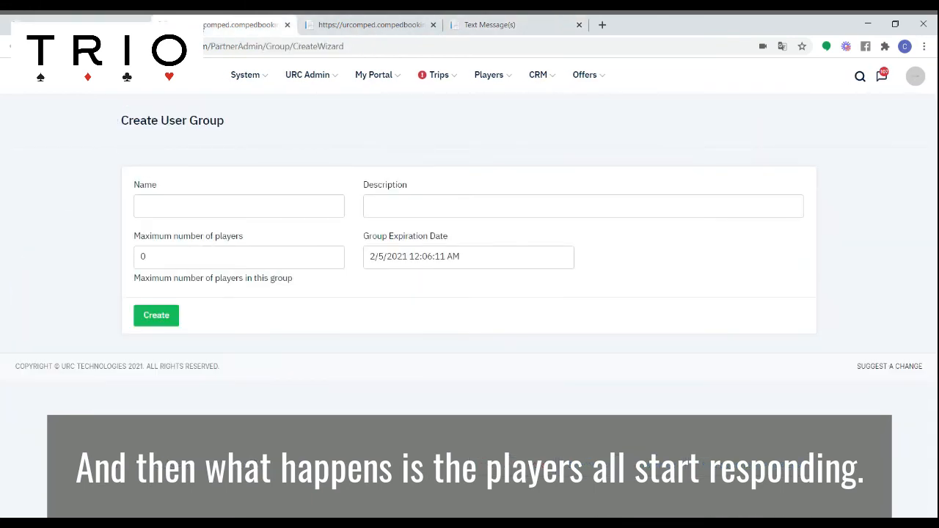
pyautogui.click(306, 23)
pyautogui.scroll(7, 422, 145)
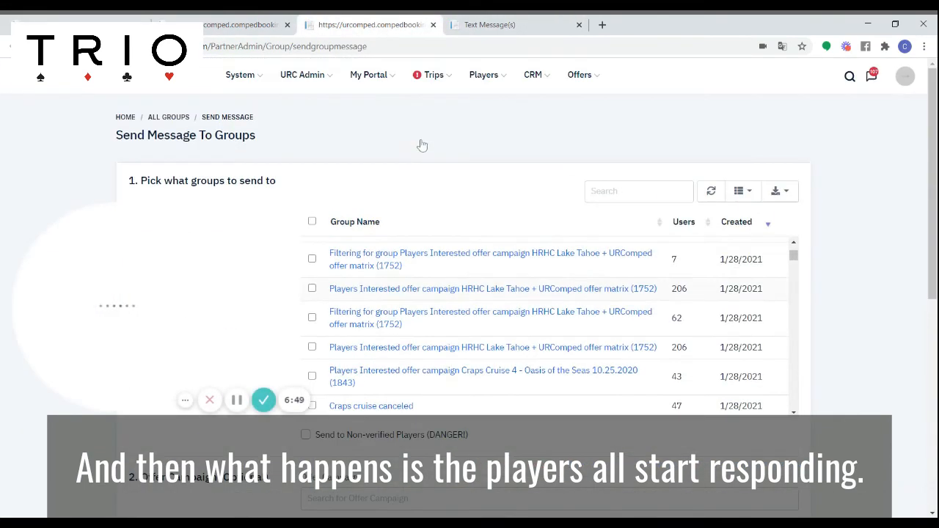
pyautogui.click(490, 76)
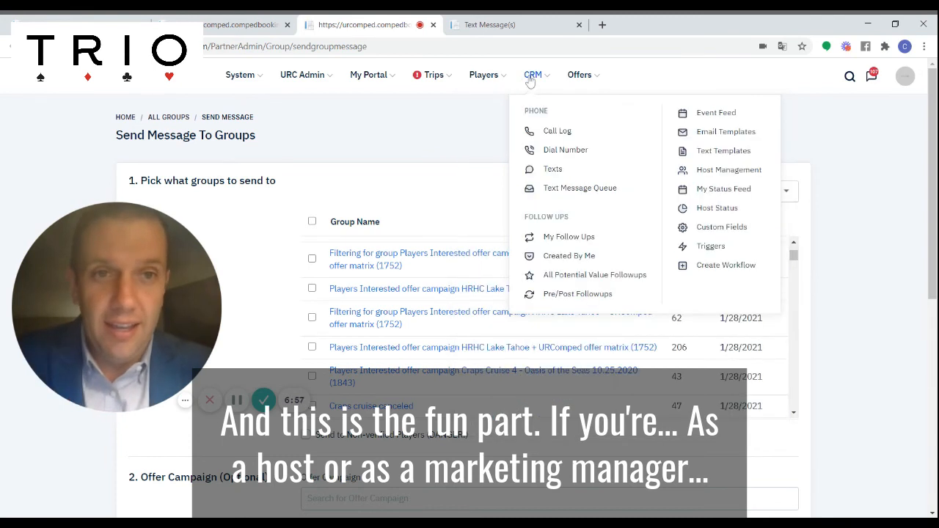
pyautogui.click(532, 76)
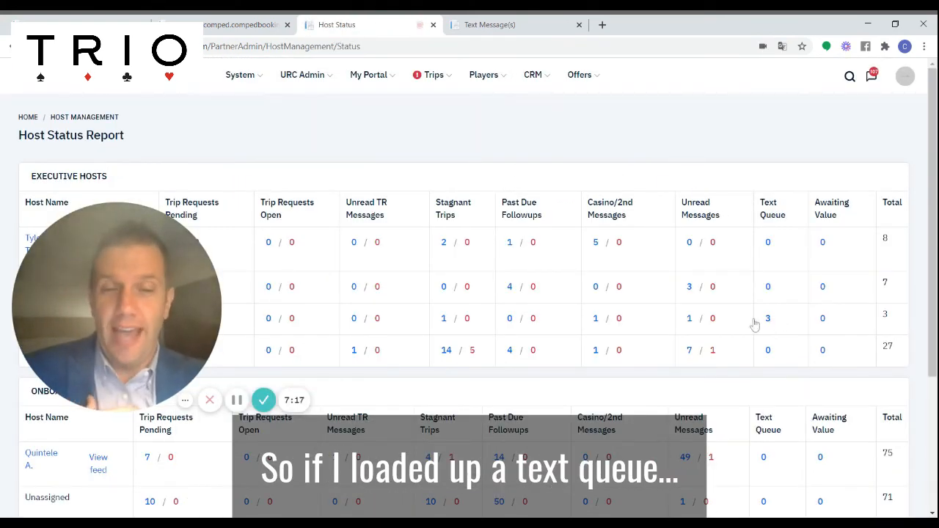
pyautogui.moveTo(174, 277); pyautogui.dragTo(308, 277)
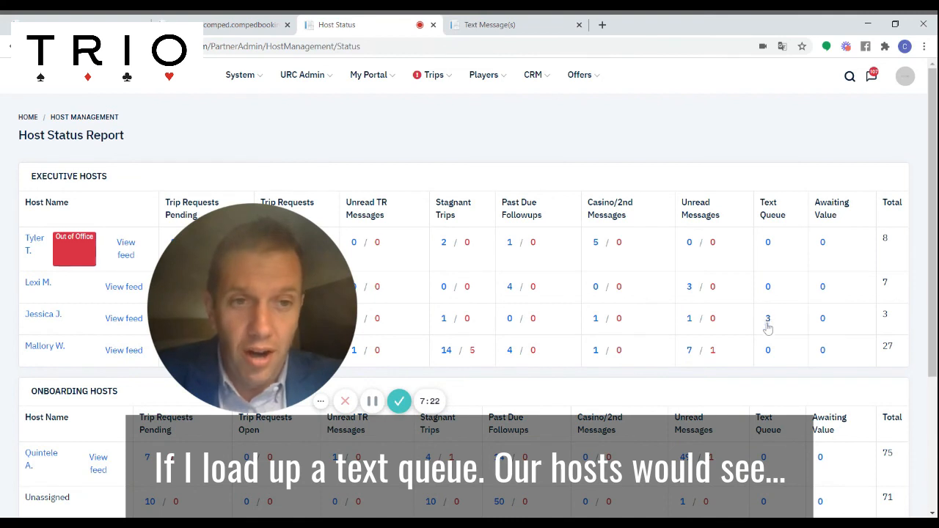